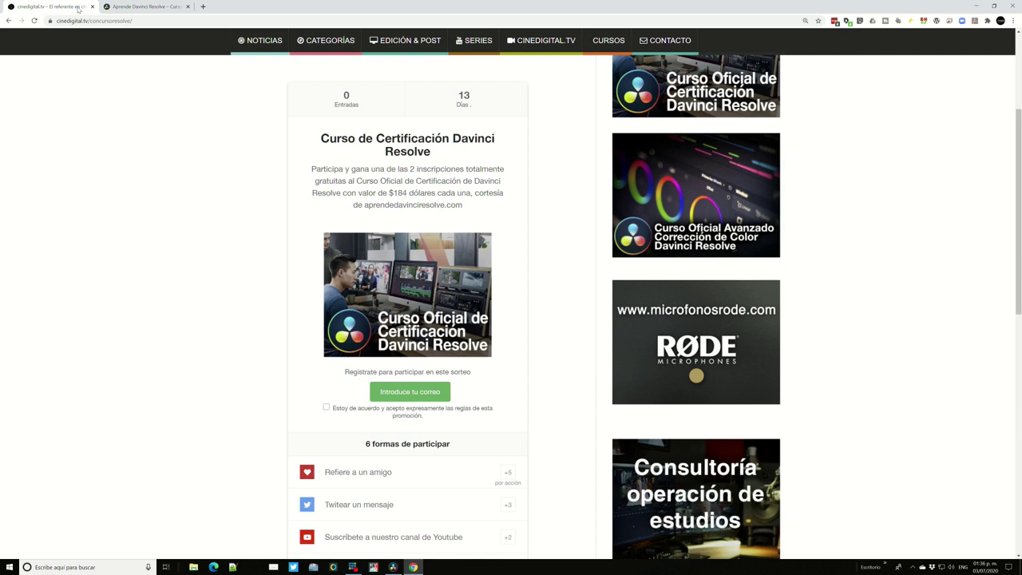
Switch to the Aprende DaVinci Resolve site and scroll through its certification course cards
click(146, 6)
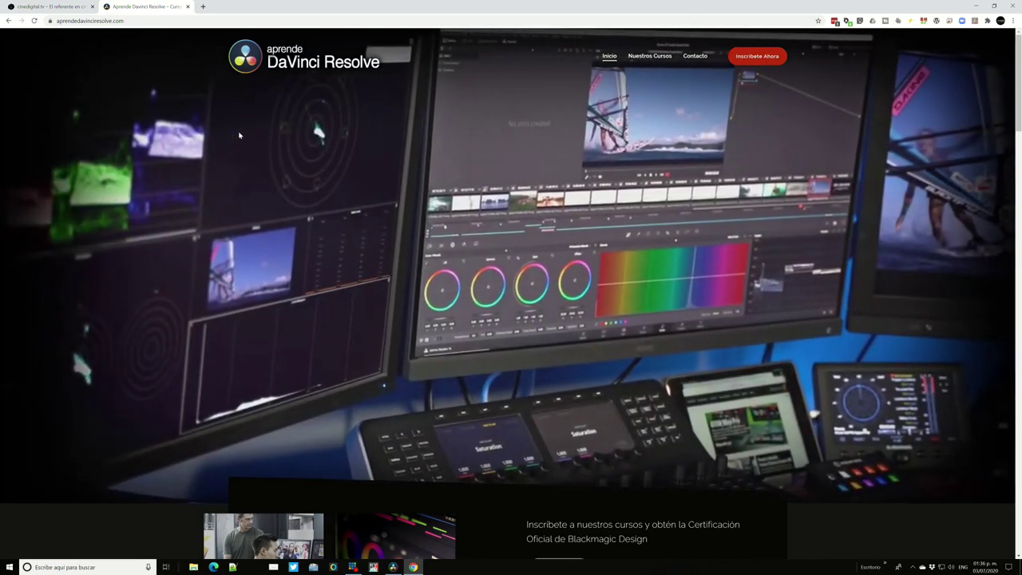
scroll(240, 136, down, 2)
scroll(210, 411, down, 1)
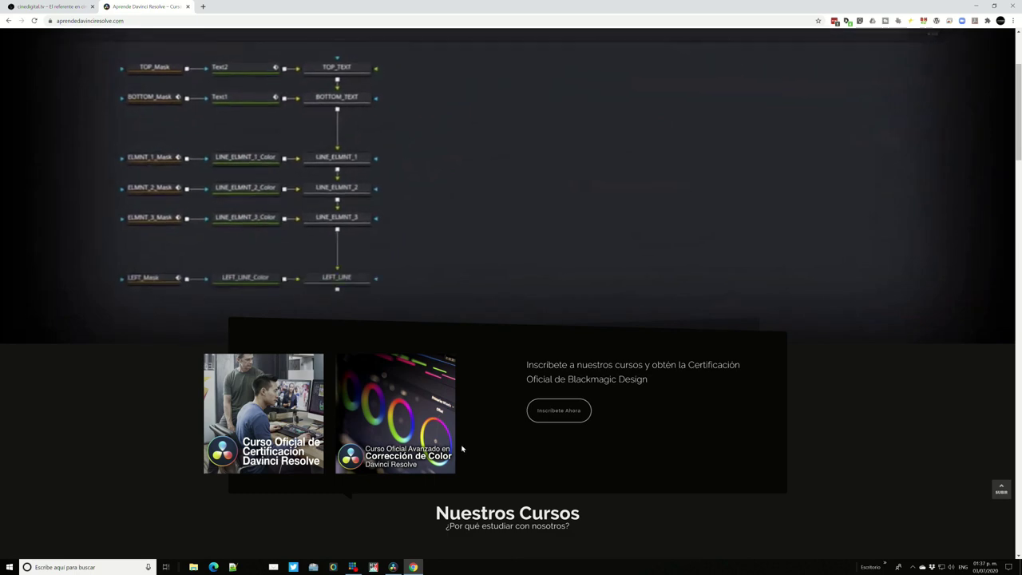
scroll(173, 407, up, 2)
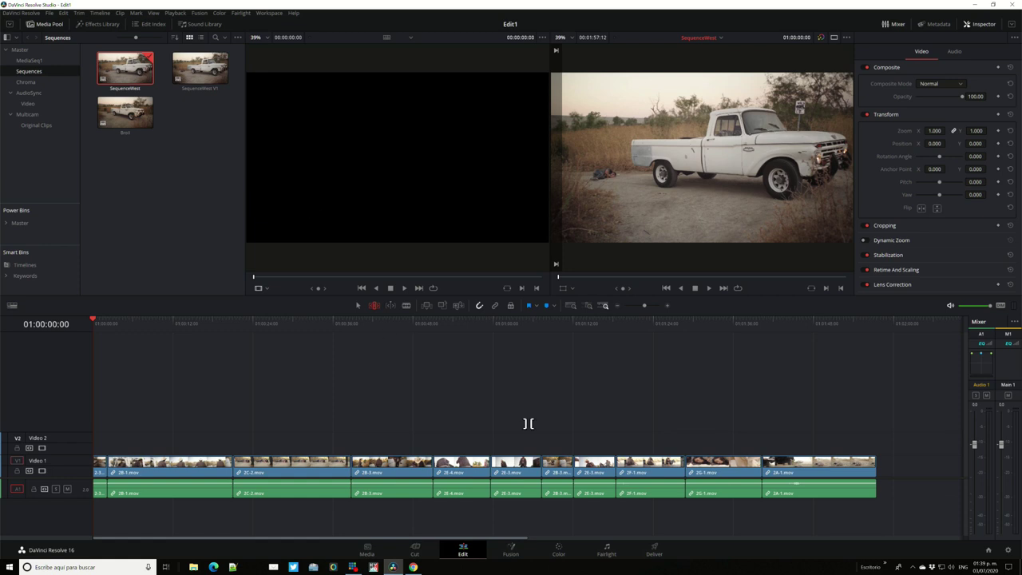
Open the Project Manager from the Edit page's home icon
click(990, 550)
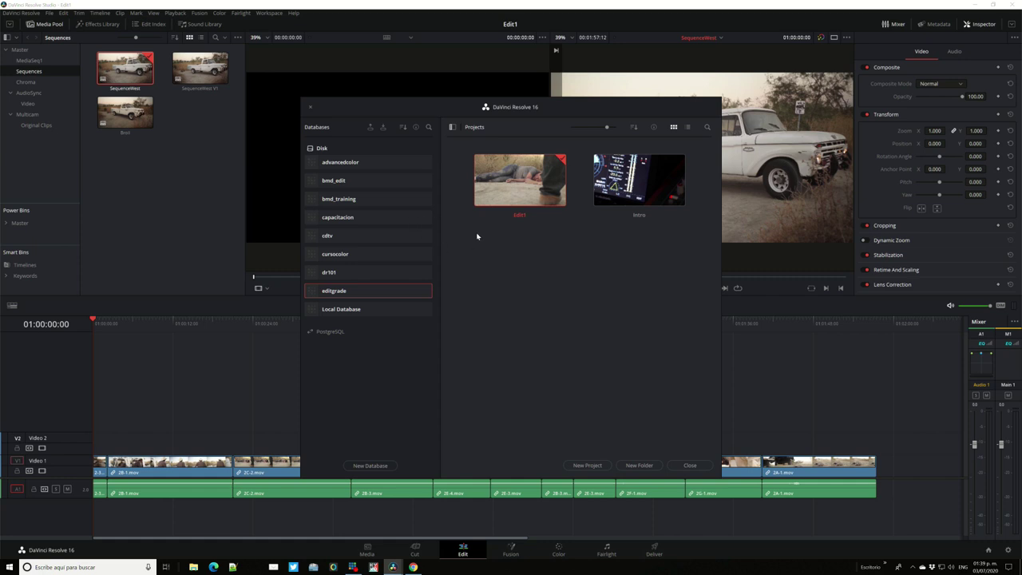
Browse the Local Database projects in the Databases sidebar, then return to editgrade and hide the sidebar
click(454, 128)
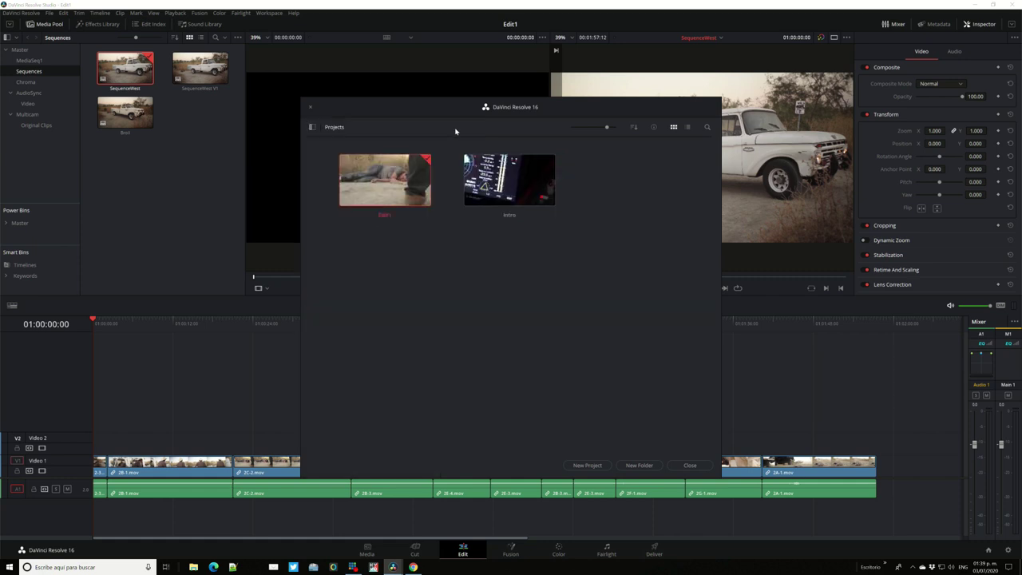
click(311, 127)
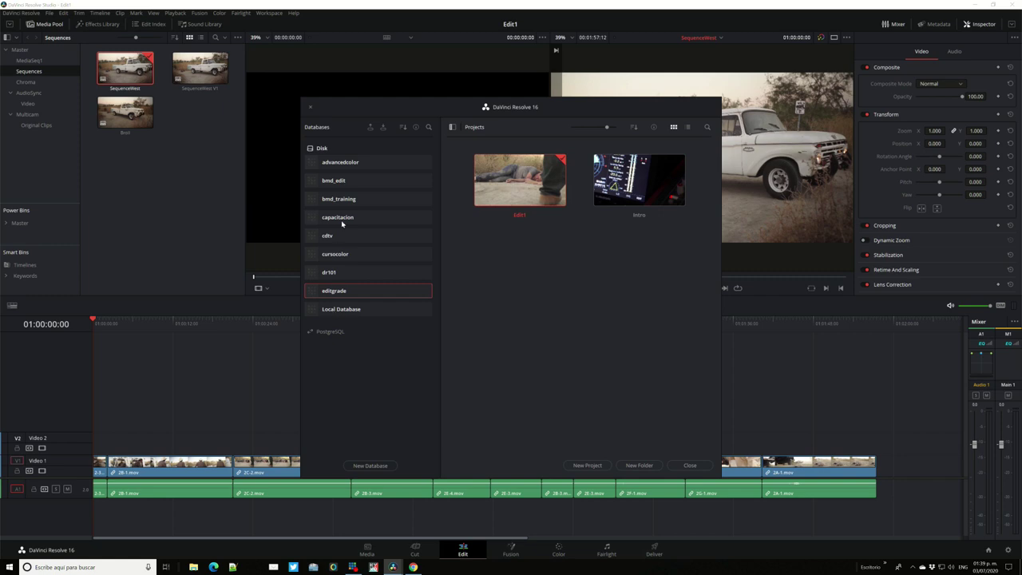
click(343, 311)
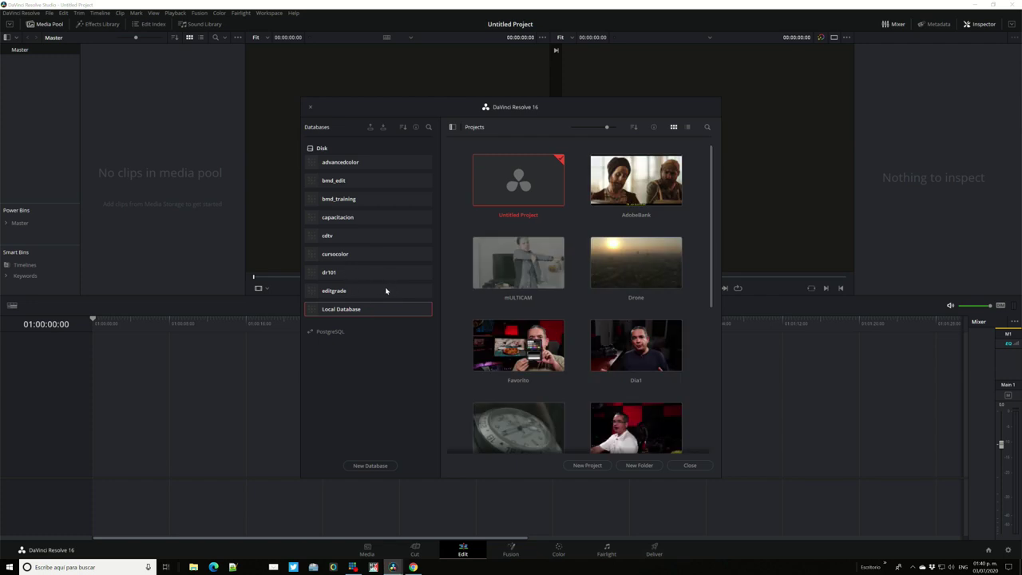
click(357, 292)
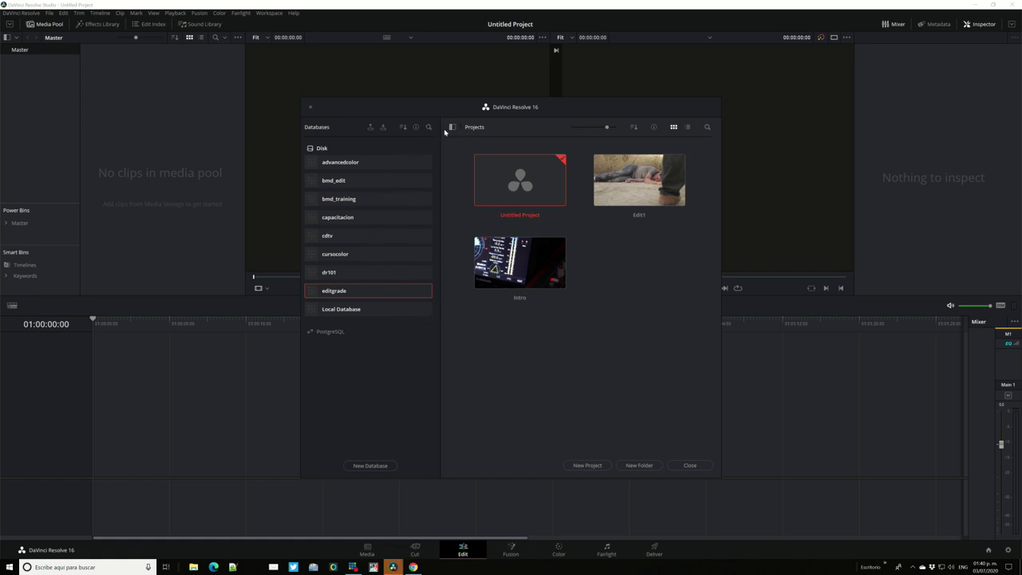
click(450, 128)
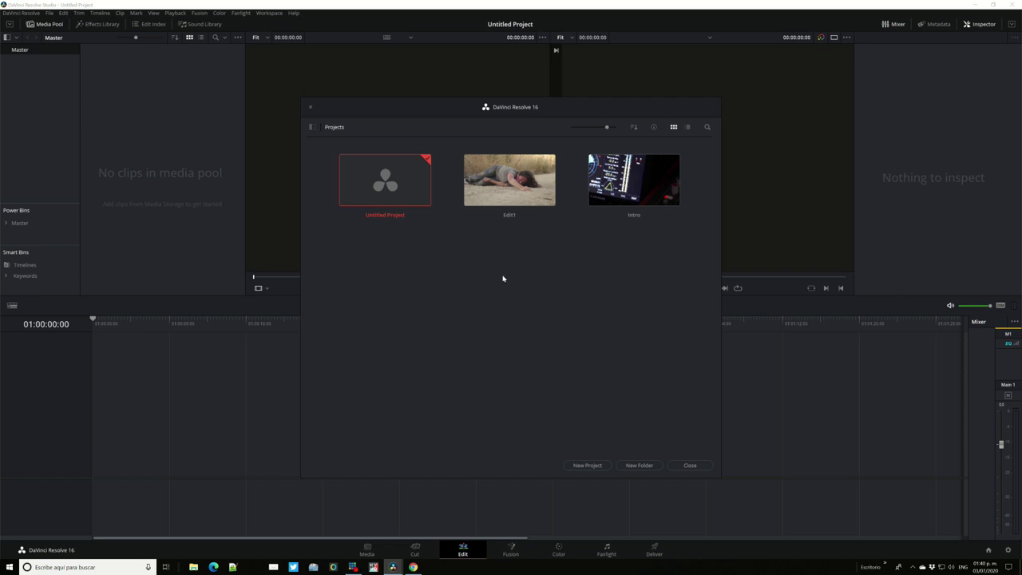
right_click(501, 187)
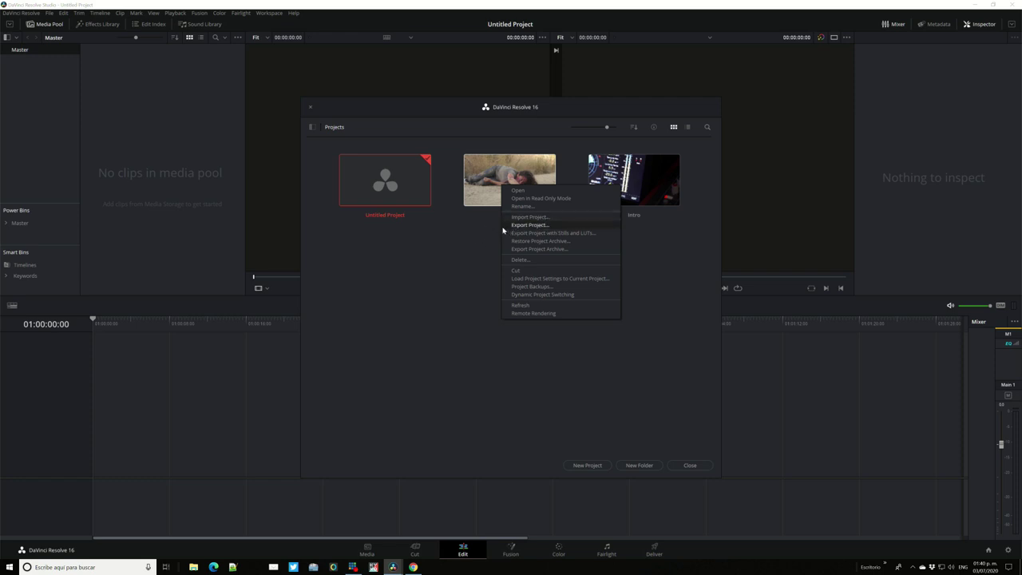
click(467, 236)
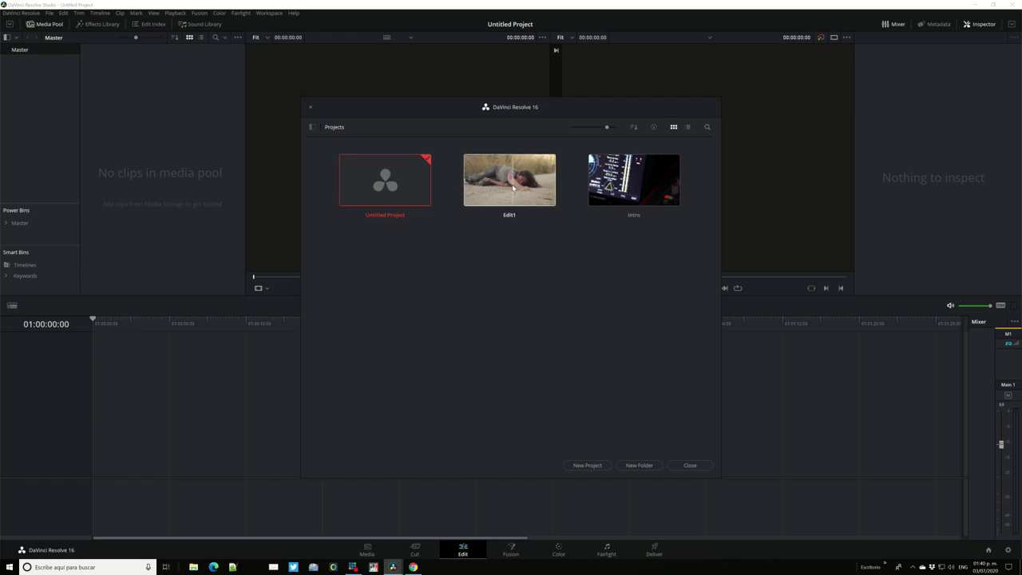
right_click(509, 189)
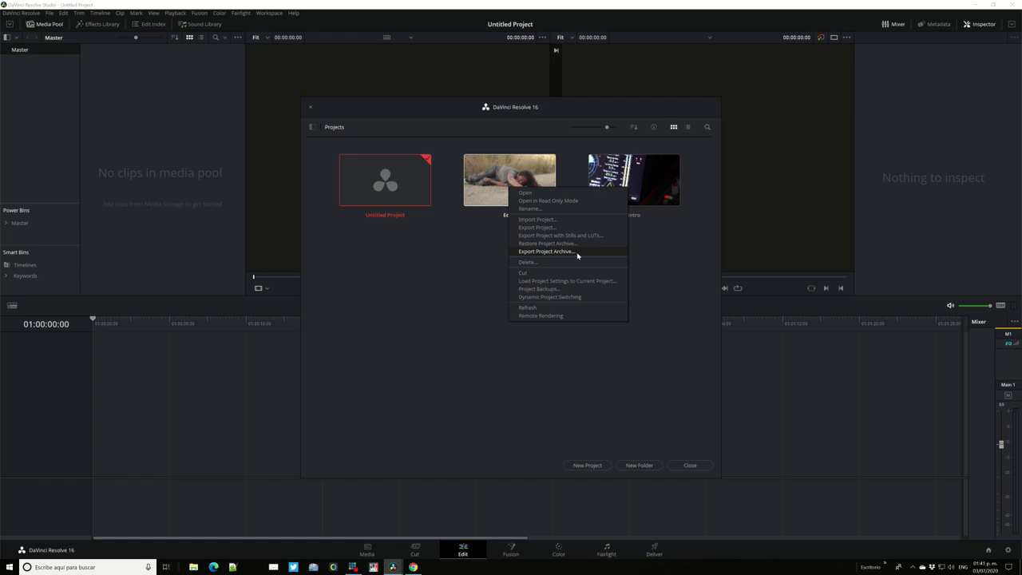
click(650, 256)
key(super+plus)
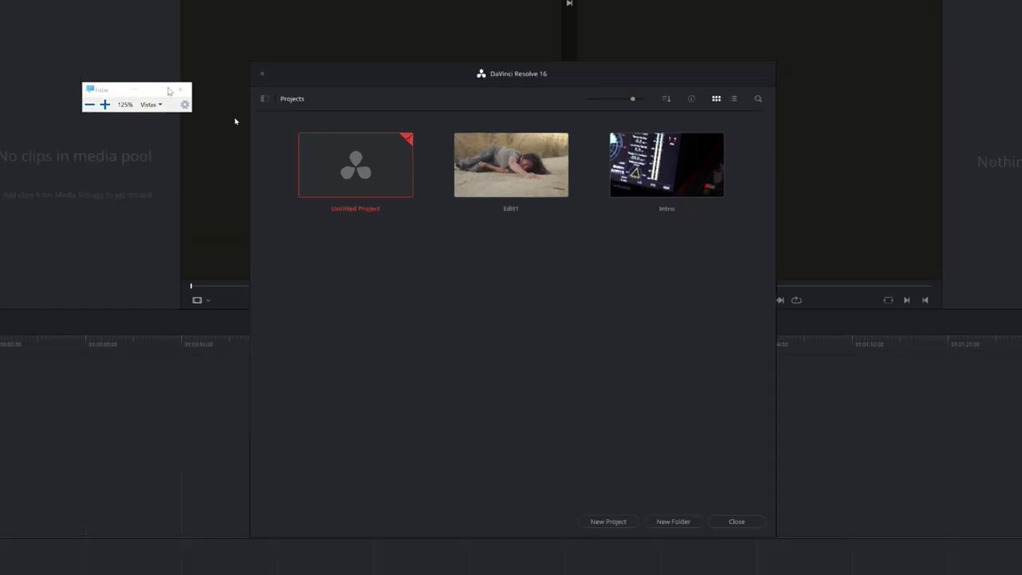
click(185, 89)
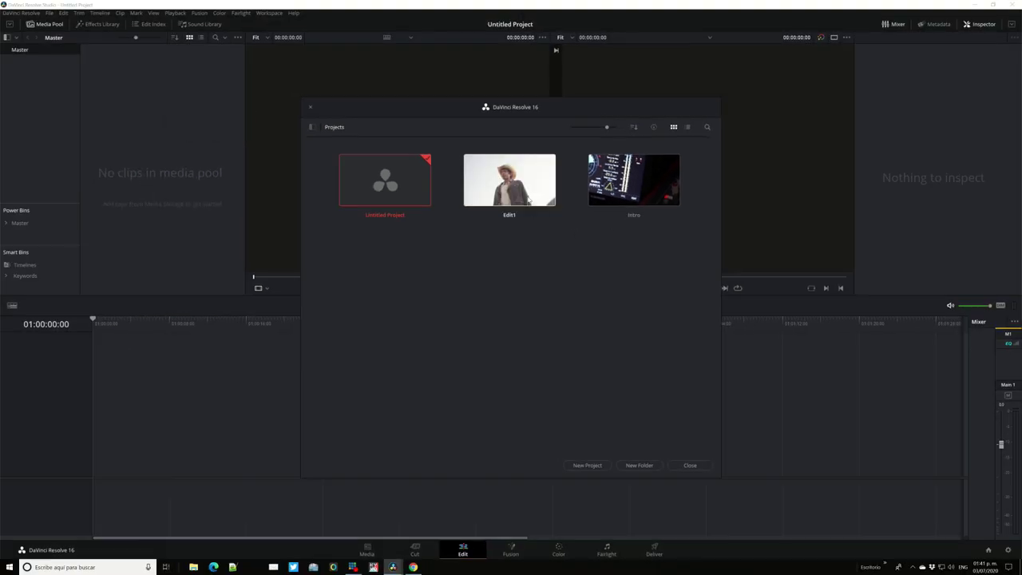
key(super)
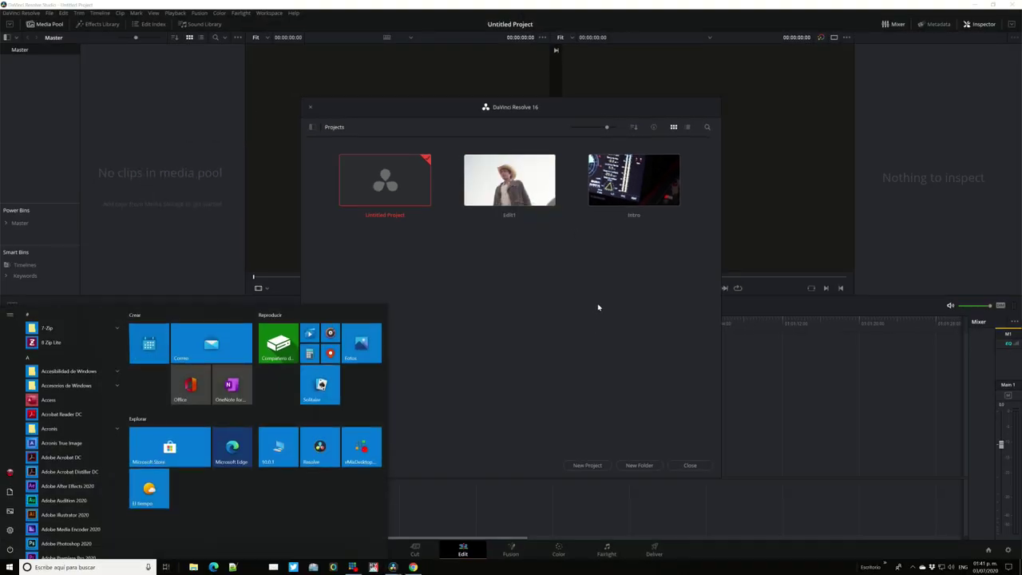
key(super)
key(super)
key(super)
right_click(542, 193)
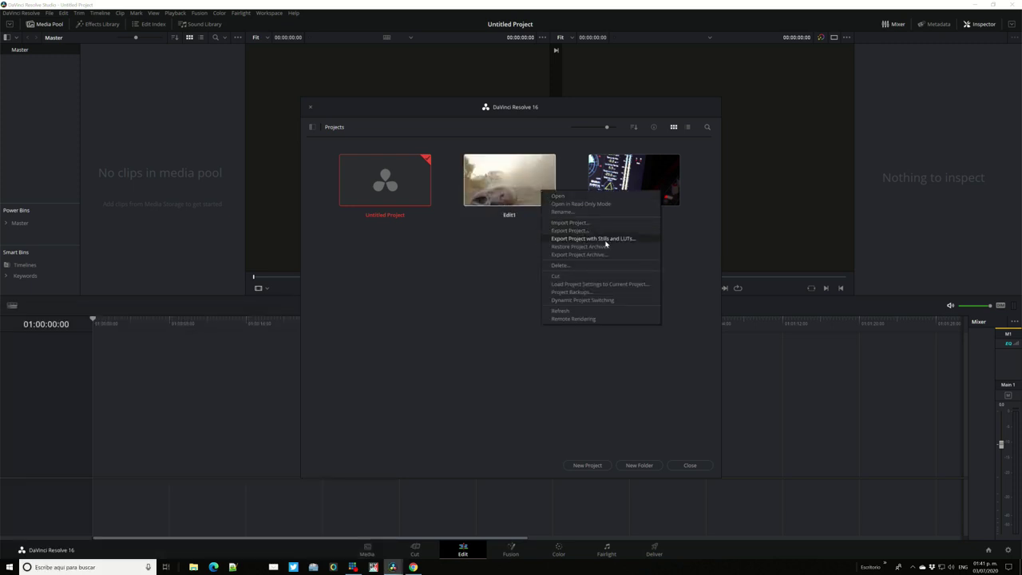
key(super+plus)
key(super+plus)
key(super+plus)
key(super+plus)
key(super+plus)
key(super+plus)
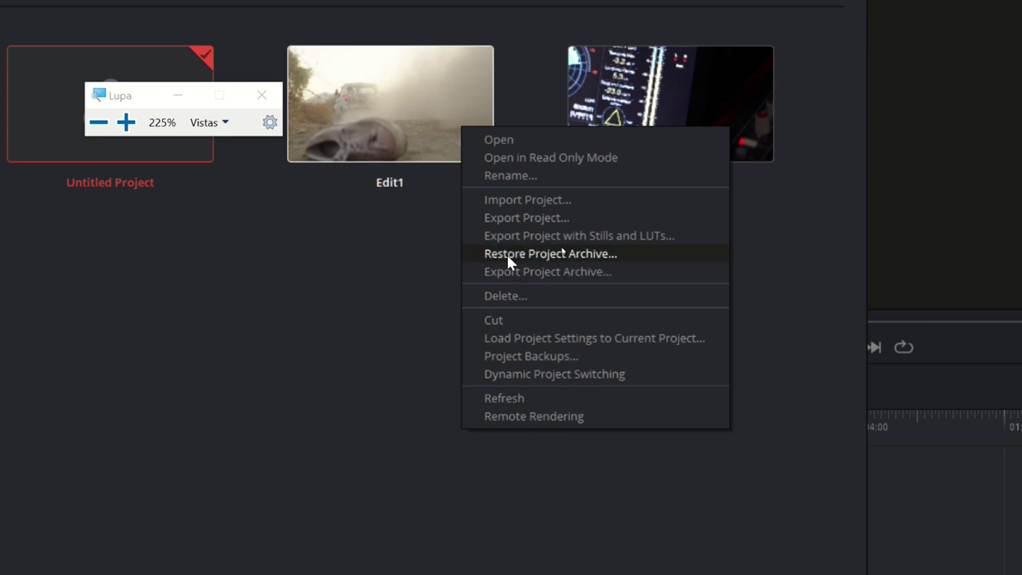
click(178, 97)
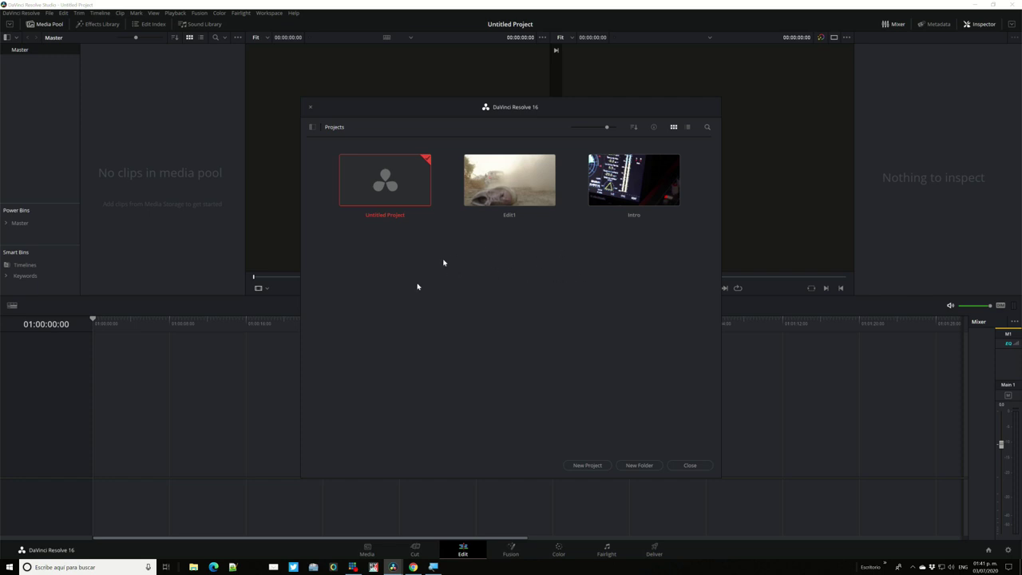
Open the Edit1 project and visit the Media, Cut and Edit pages
double_click(513, 191)
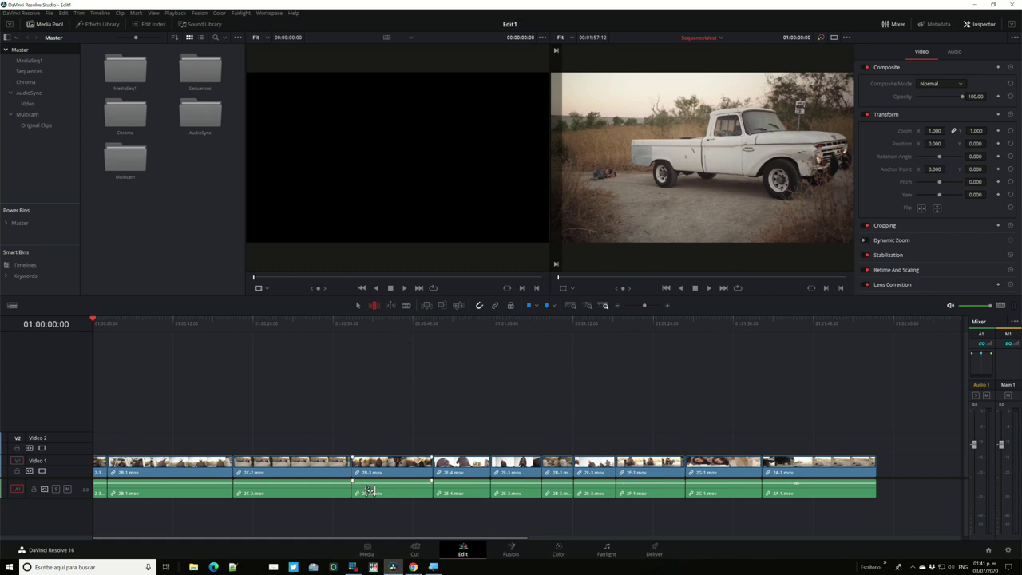
click(368, 550)
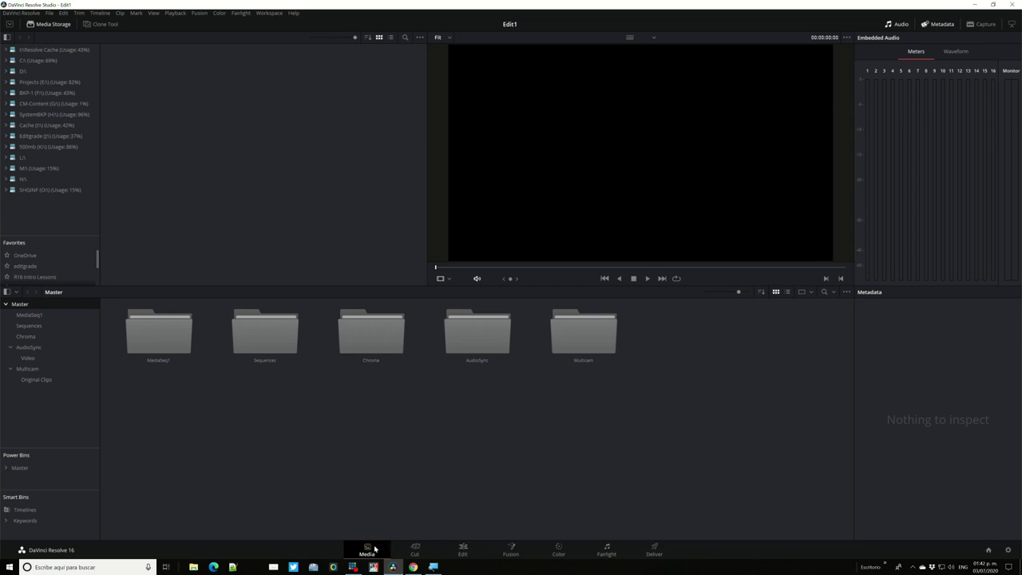
click(419, 552)
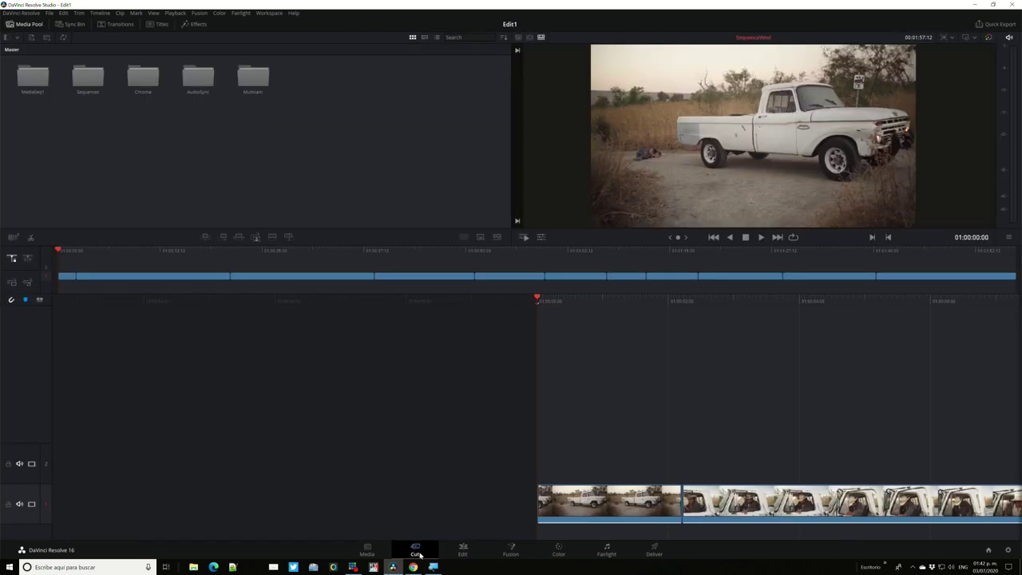
click(467, 550)
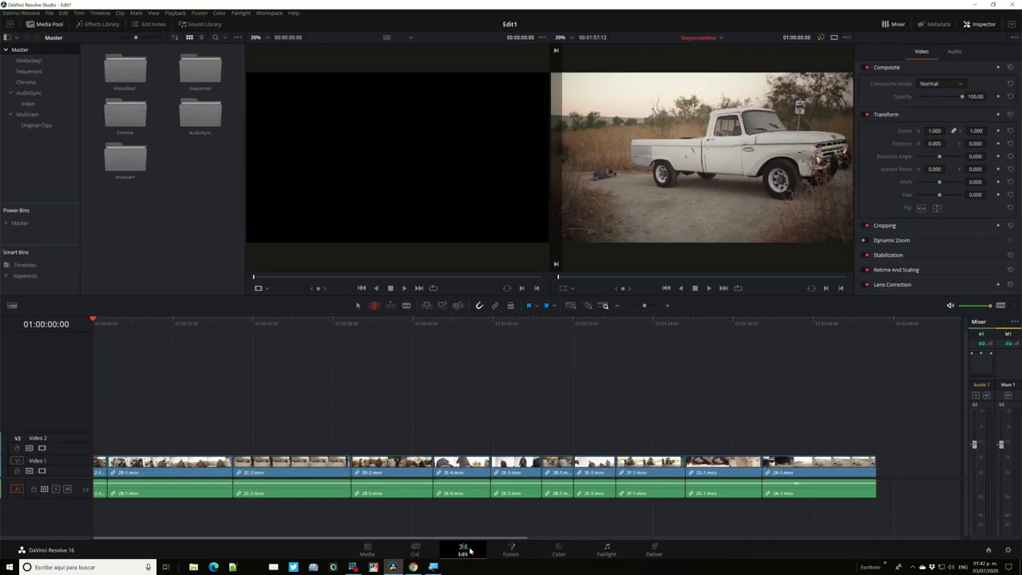
Visit the Fusion, Color, Fairlight and Deliver pages, then return to Media and browse Projects (E:)
click(511, 550)
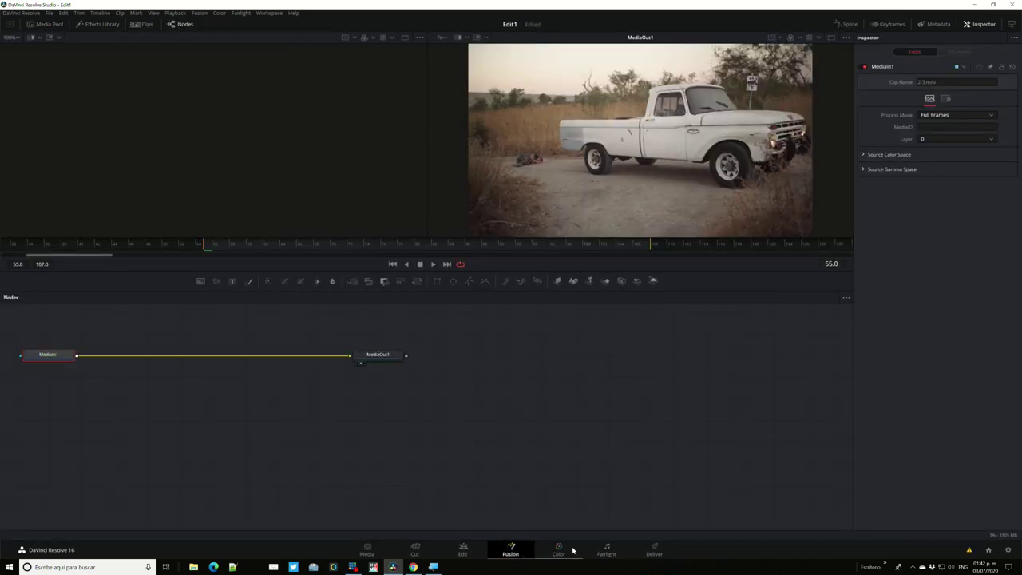
click(559, 551)
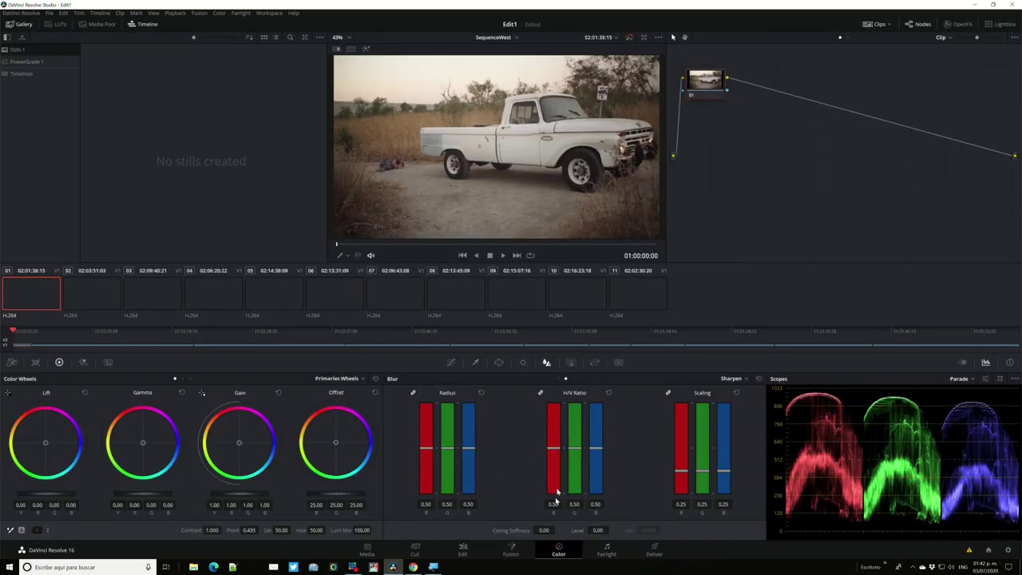
click(607, 550)
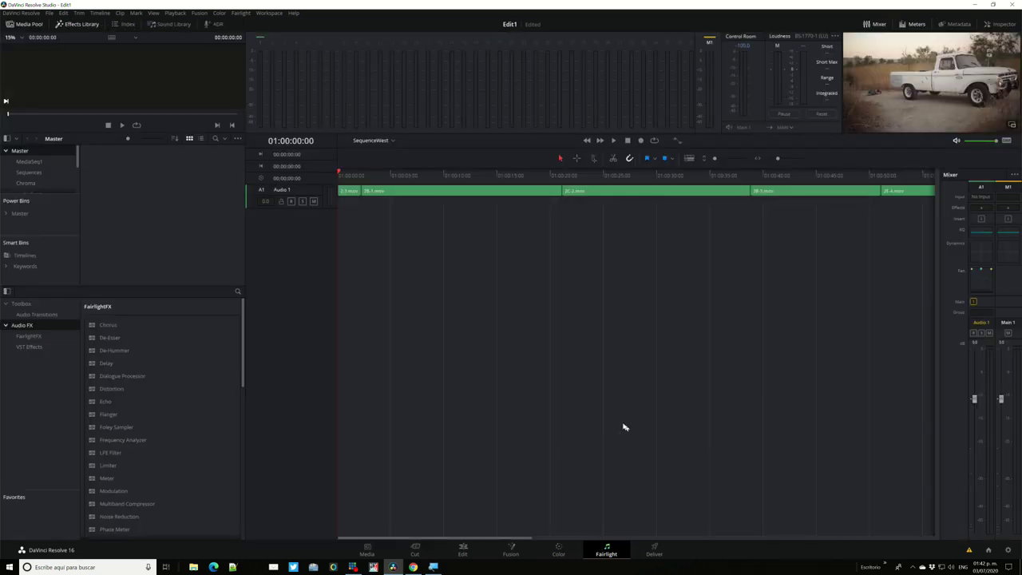
click(655, 550)
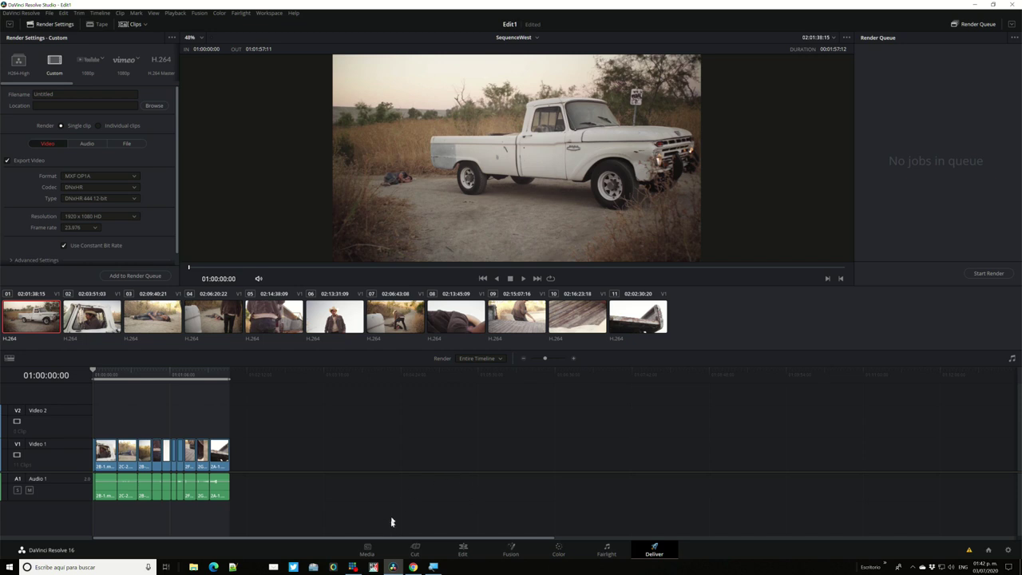
click(367, 550)
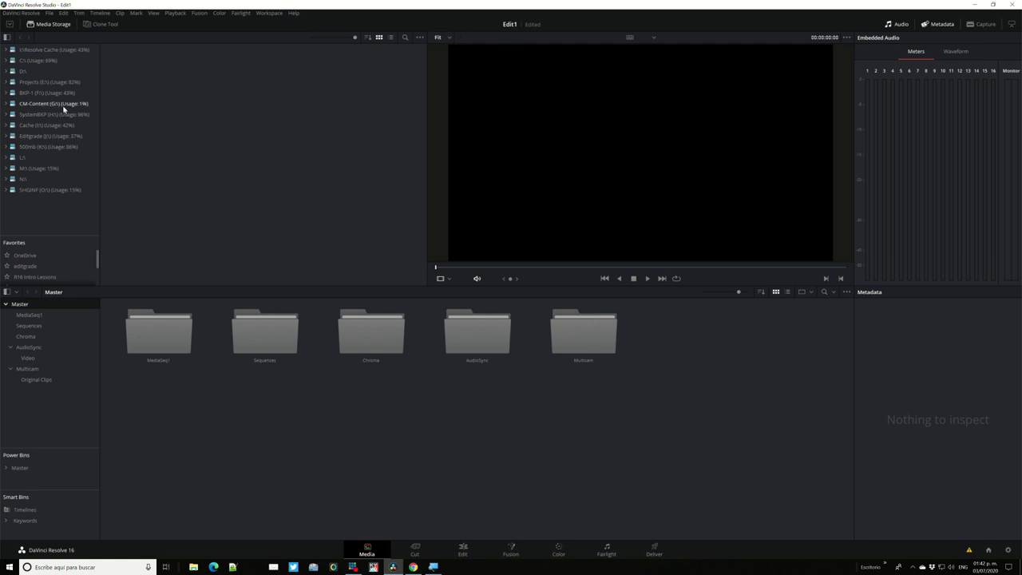
click(19, 83)
In Media Storage, browse BMD_edit > Drone Footage > Toms Tech
click(6, 83)
click(47, 138)
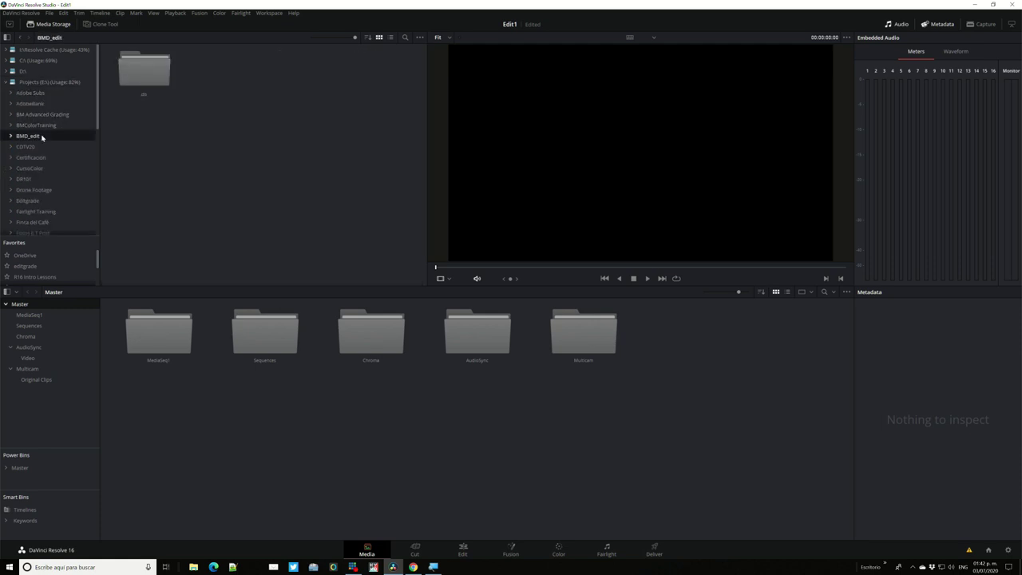
double_click(151, 76)
double_click(150, 77)
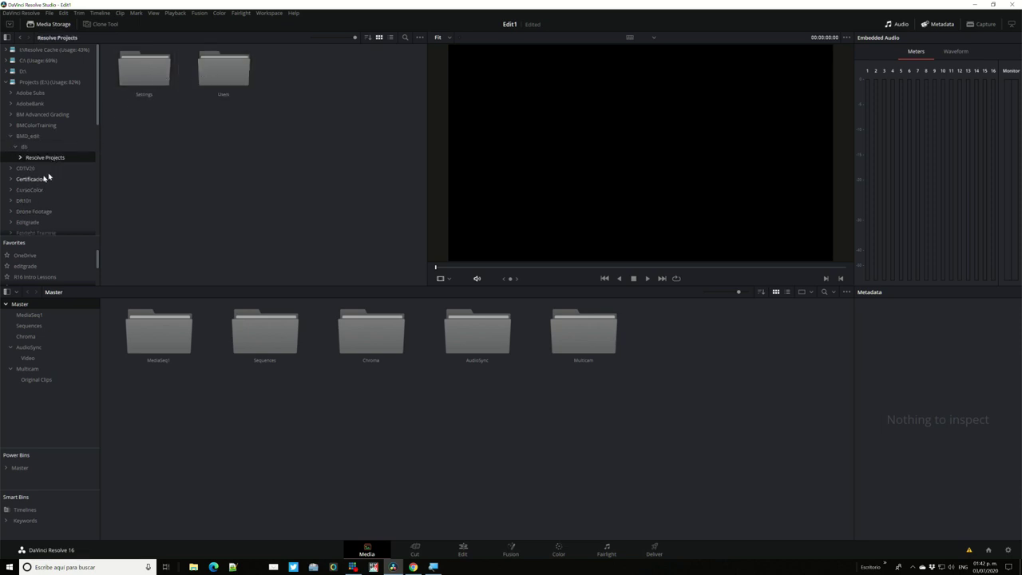
click(28, 212)
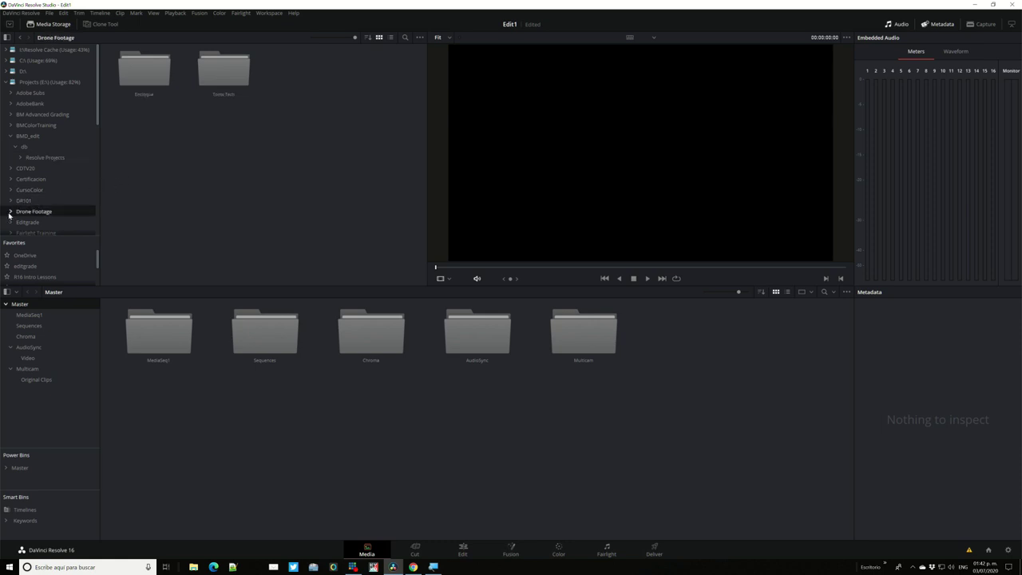
click(10, 212)
scroll(24, 222, down, 2)
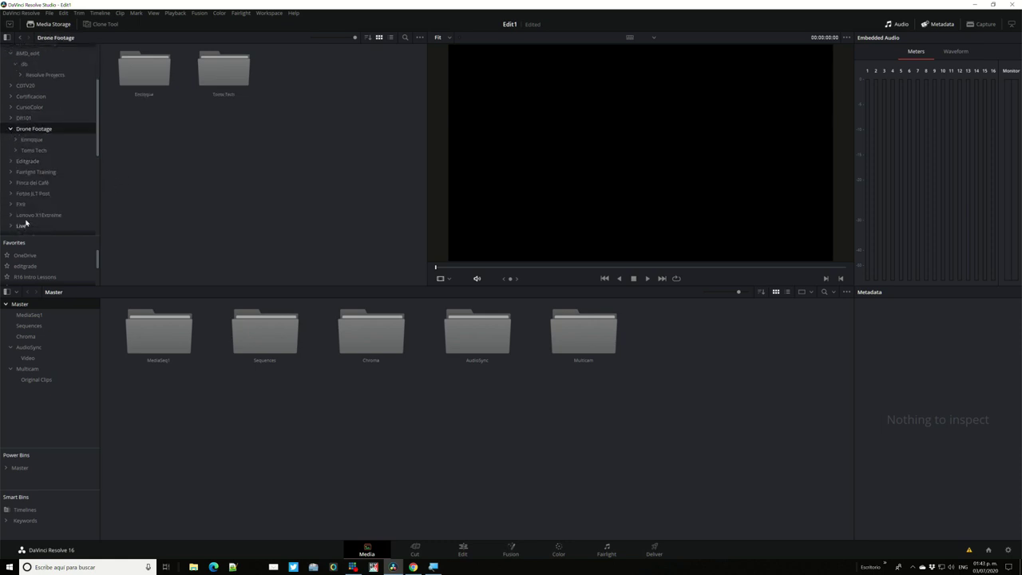
click(51, 150)
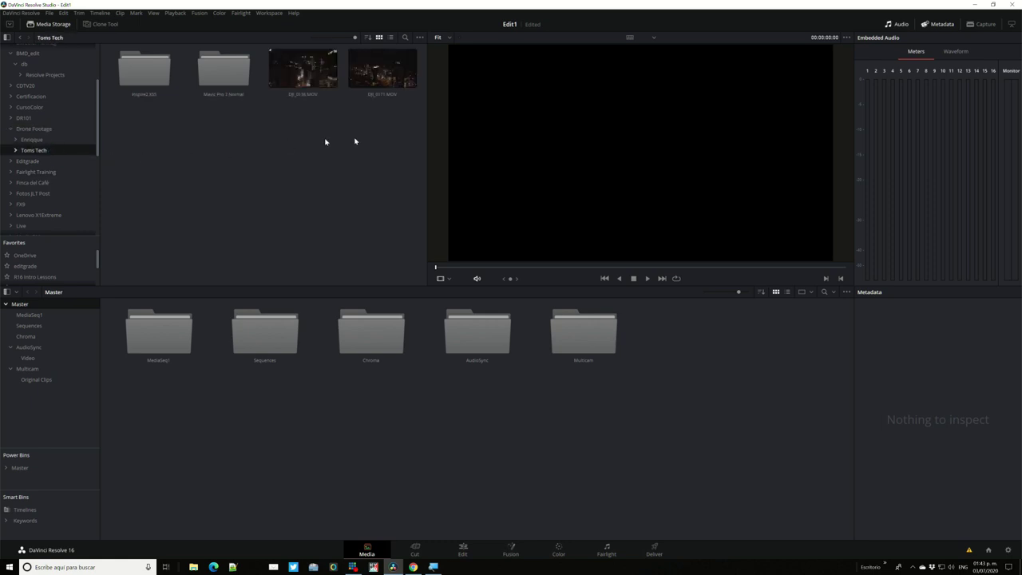
Select both DJI clips and drag them into the Master media pool
drag(401, 137, 292, 75)
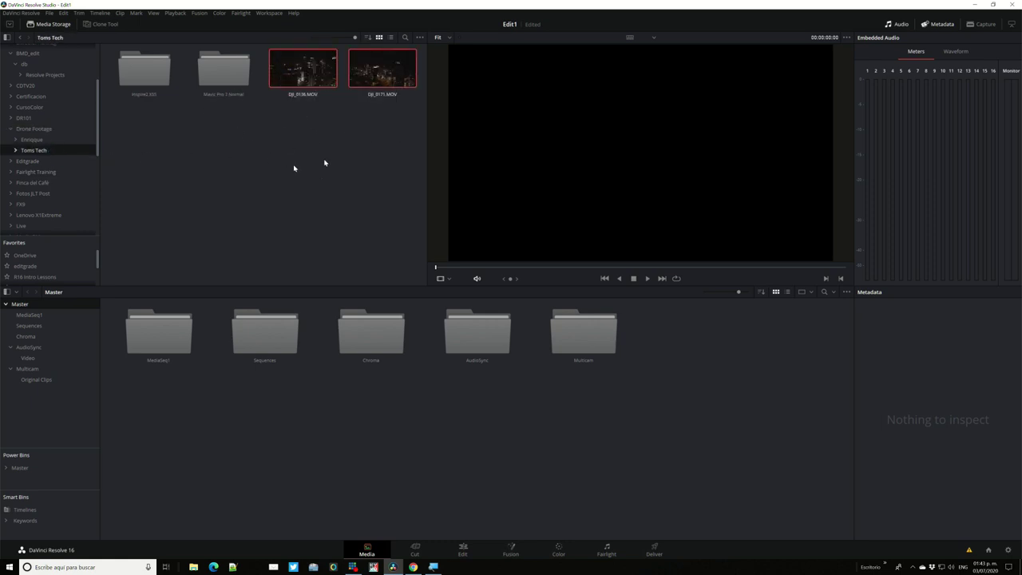
drag(293, 76, 341, 417)
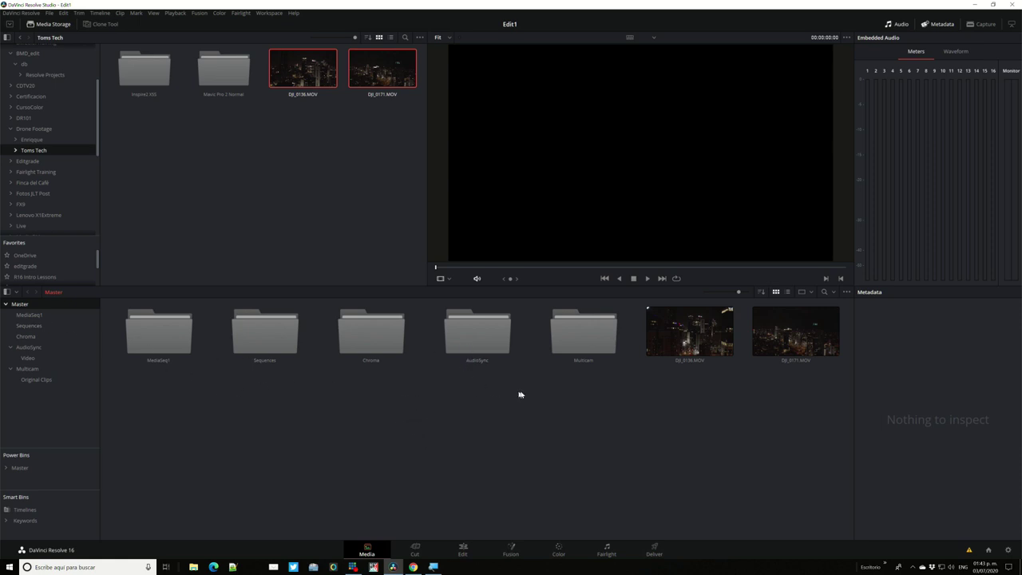
right_click(178, 421)
Add a new bin named Media to the Master media pool
click(135, 427)
right_click(205, 388)
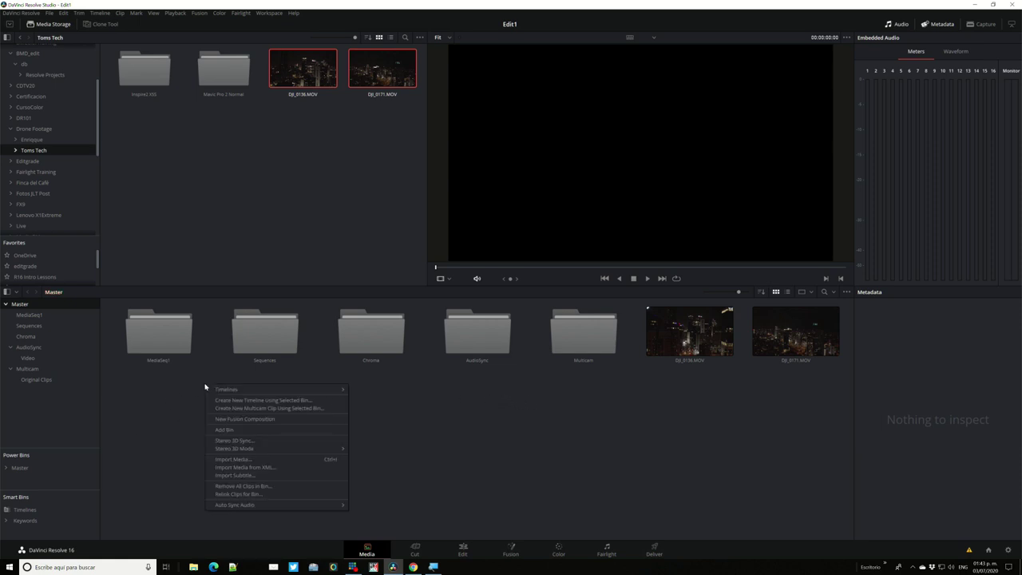
click(281, 429)
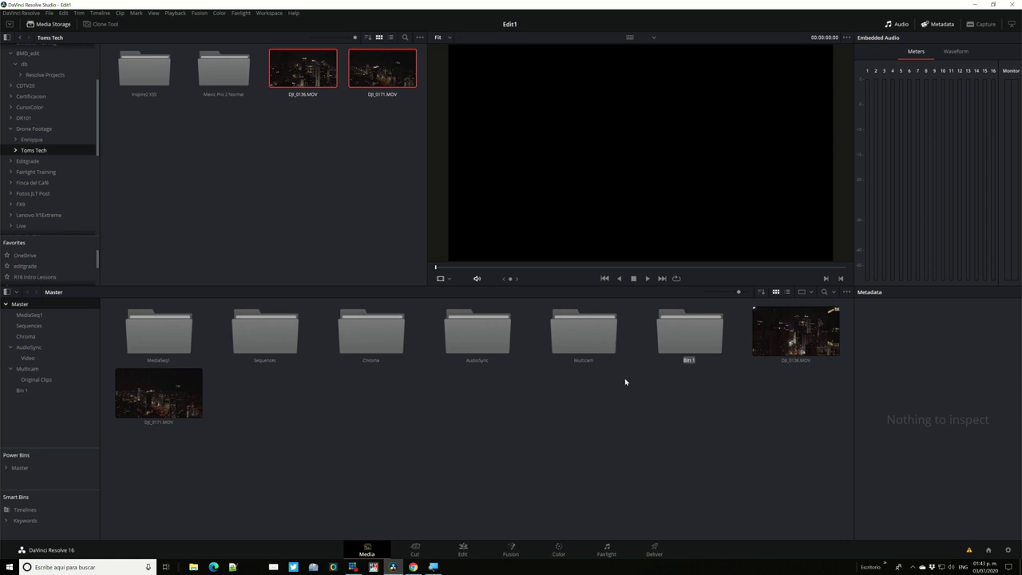
text(Media)
key(Return)
Move both DJI clips into the Media bin, open it and select the clips
drag(795, 332, 681, 336)
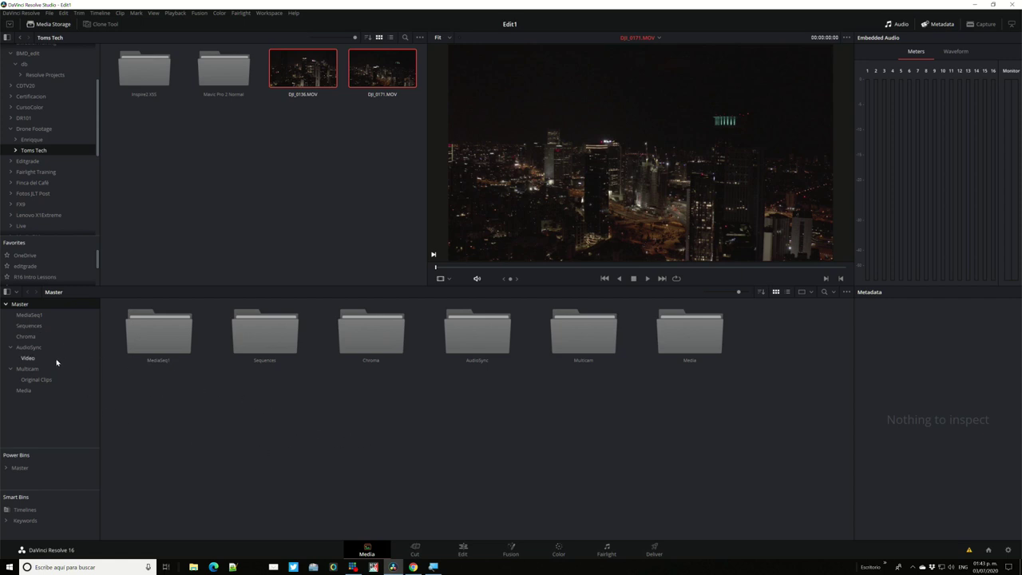
click(29, 390)
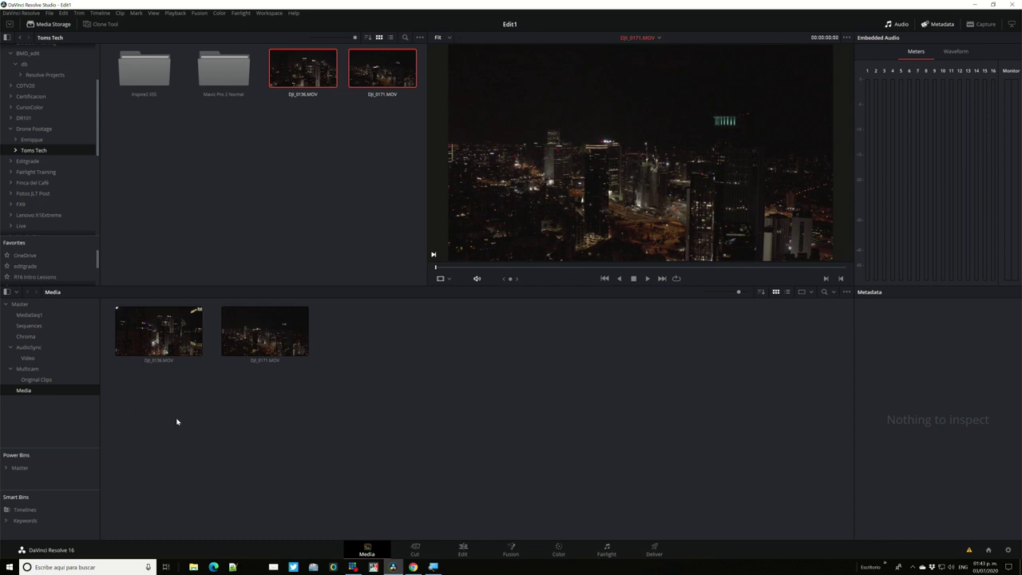
drag(330, 390, 158, 337)
right_click(185, 333)
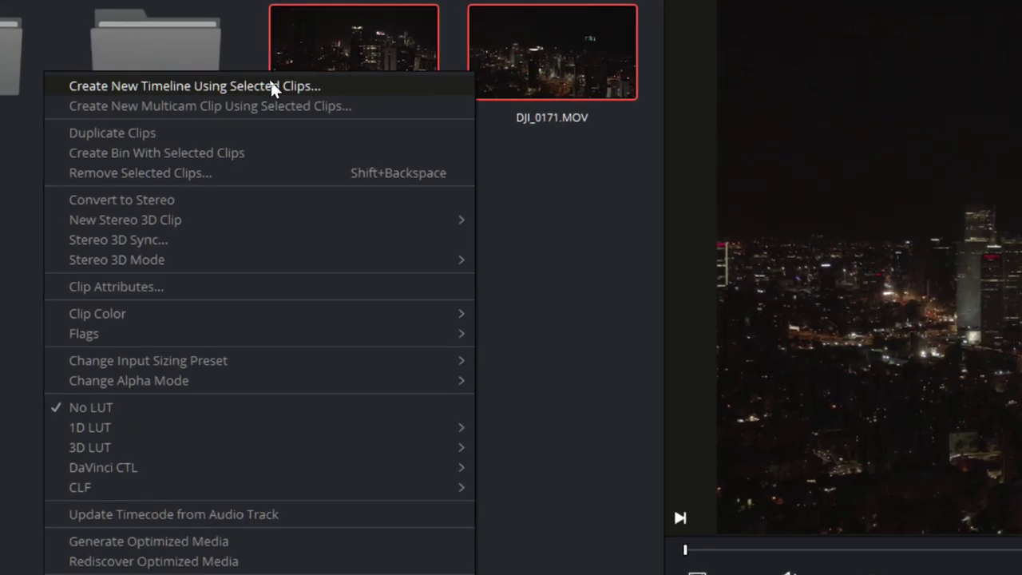
Create a new timeline named Secuencia from the two selected DJI clips
click(271, 87)
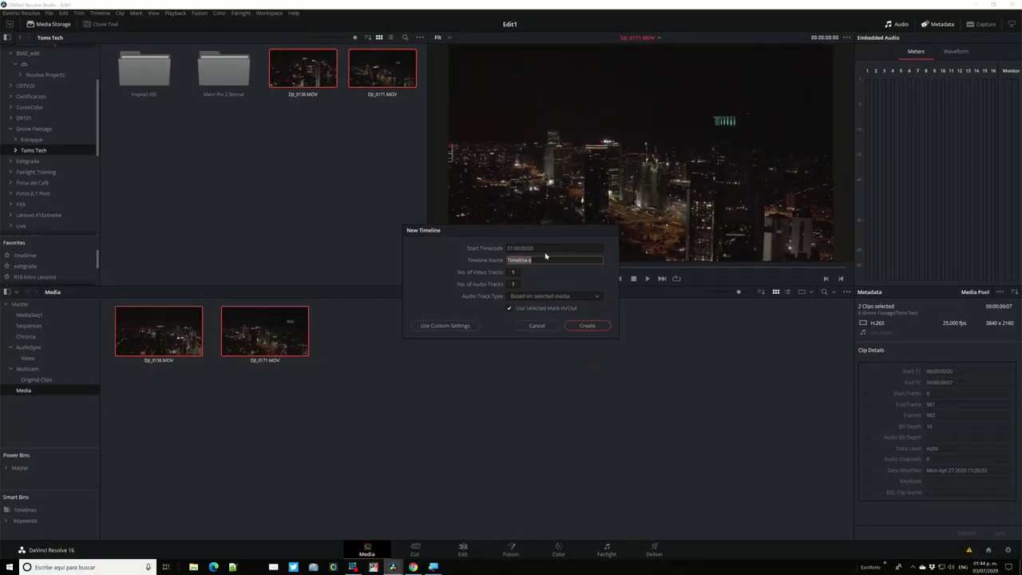
text(Secuencia)
click(593, 328)
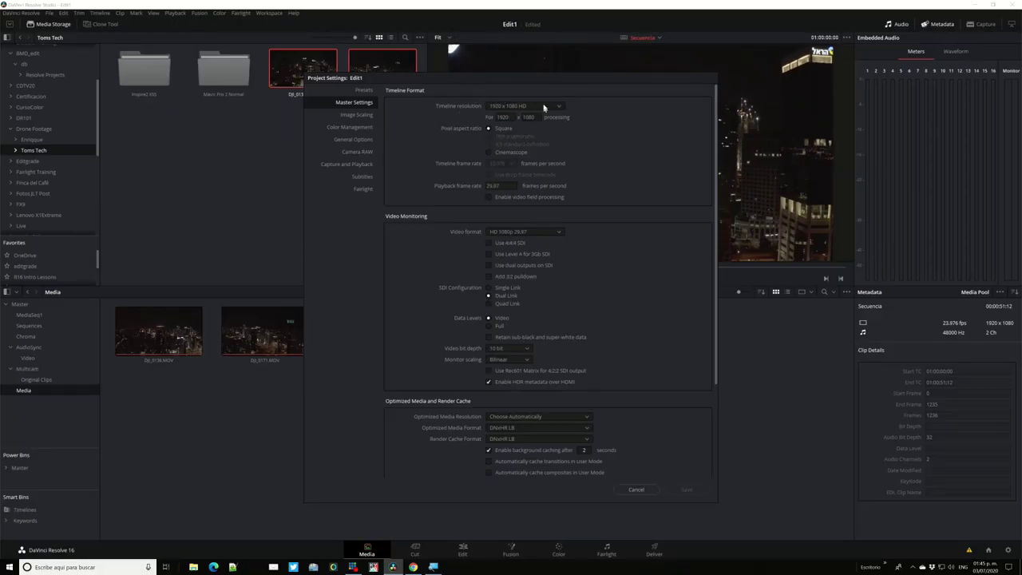
Close Project Settings without saving changes
click(638, 490)
Bring up and dismiss the media pool context menu, leaving Secuencia deselected
right_click(490, 343)
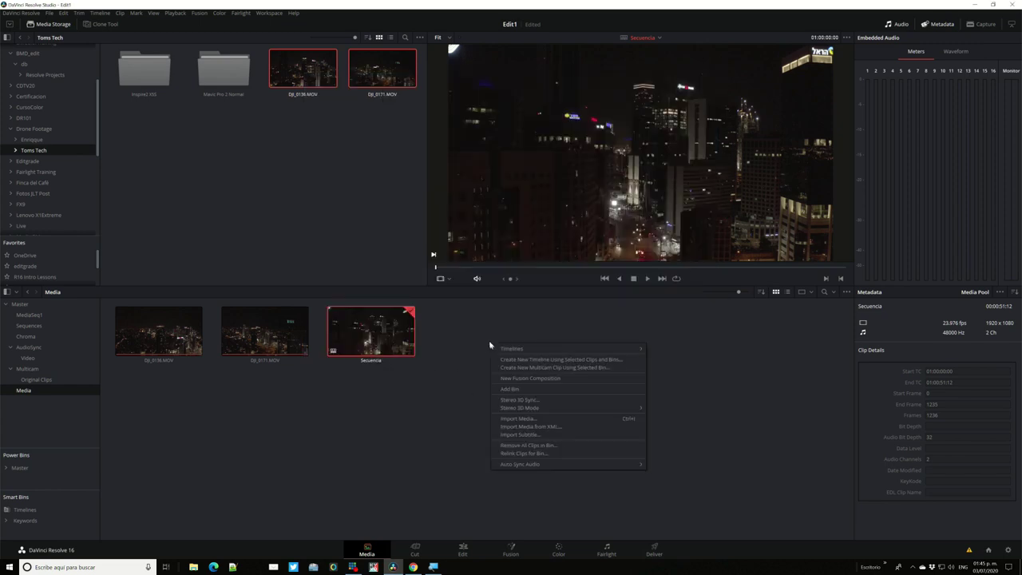
mouse_move(504, 351)
click(518, 337)
right_click(467, 326)
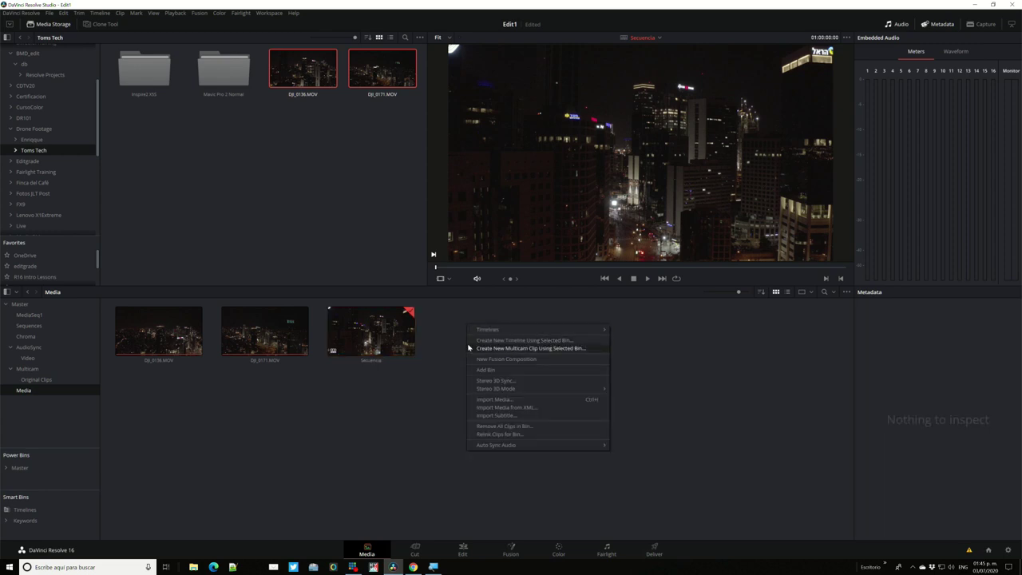
click(454, 342)
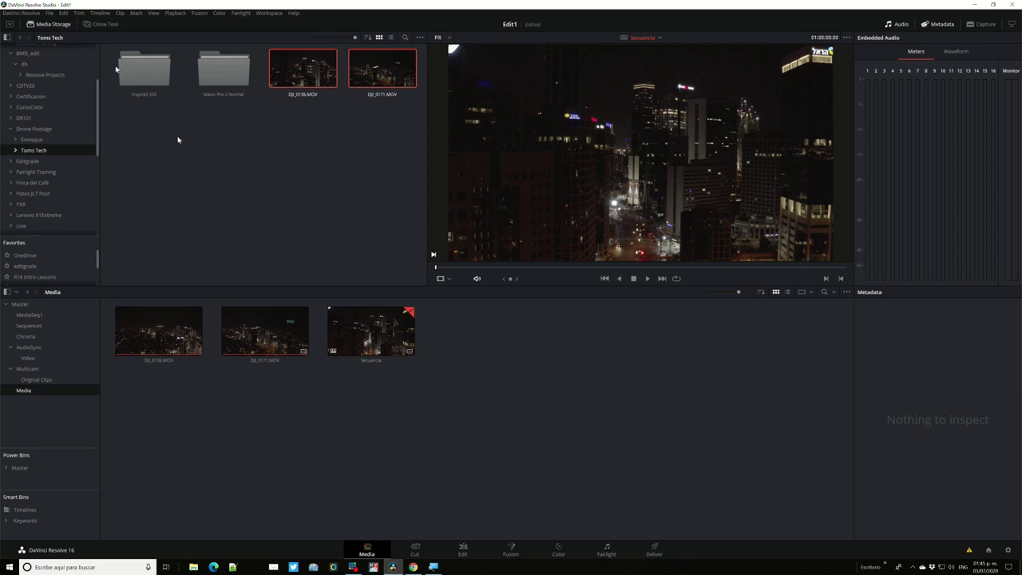
Look over the Timeline and File menus, then open Secuencia on the Edit page
click(100, 14)
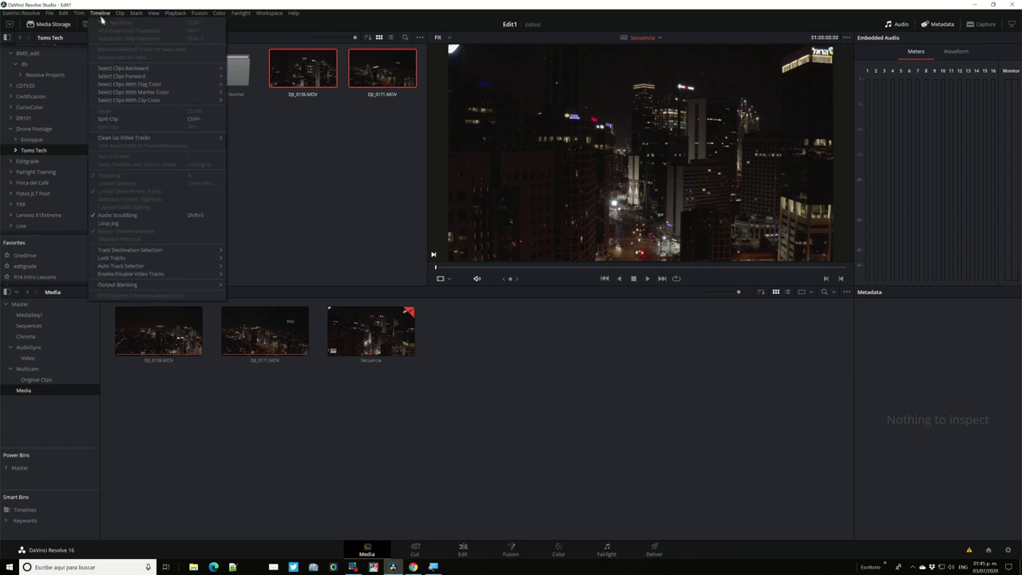
click(211, 391)
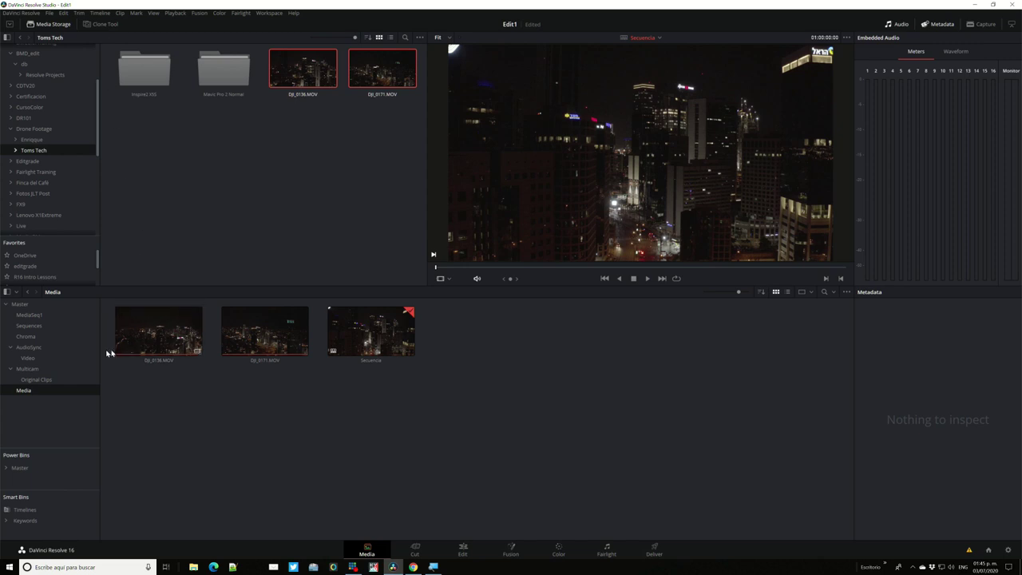
click(110, 15)
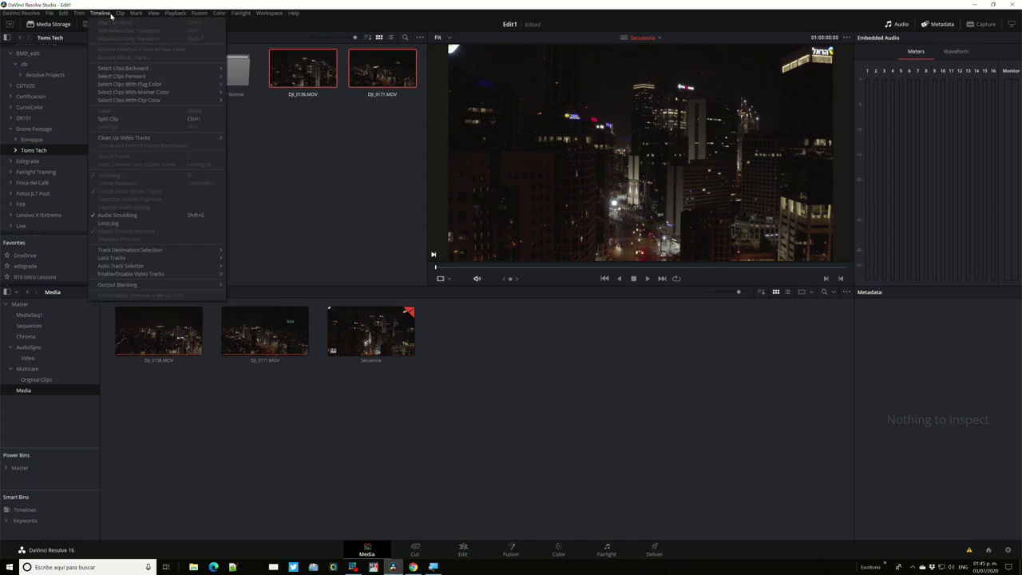
mouse_move(52, 14)
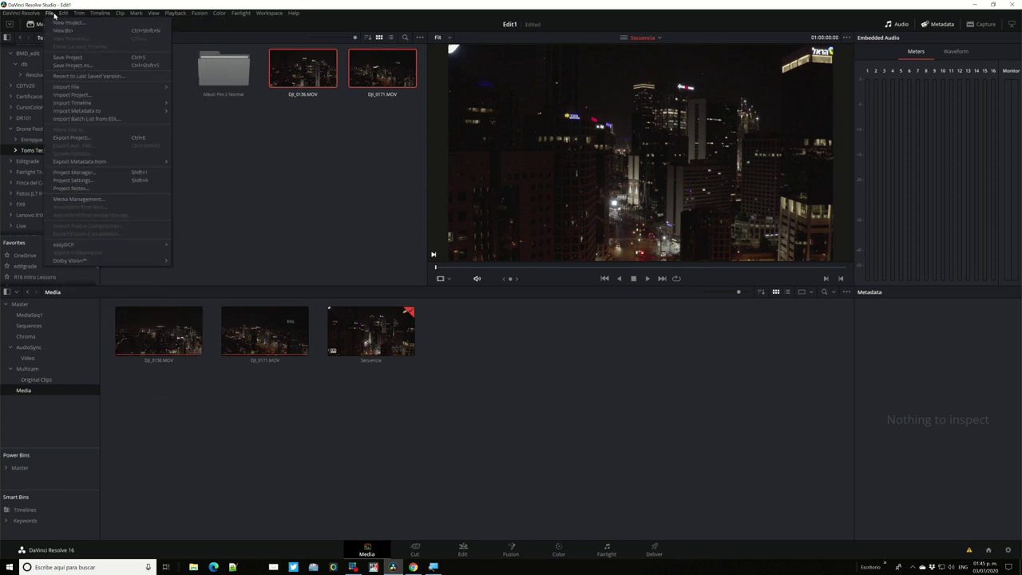
click(257, 414)
click(384, 339)
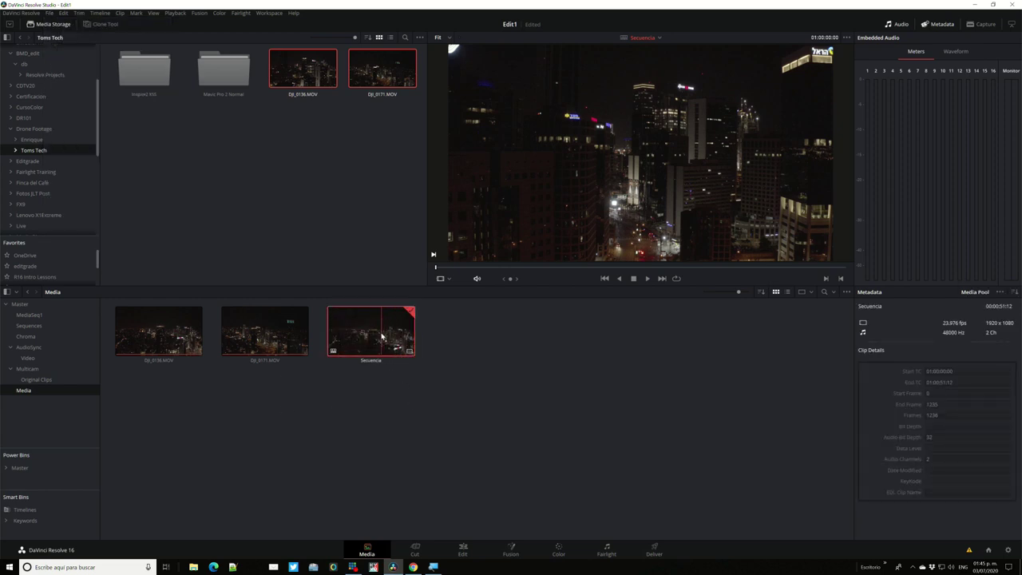
click(457, 543)
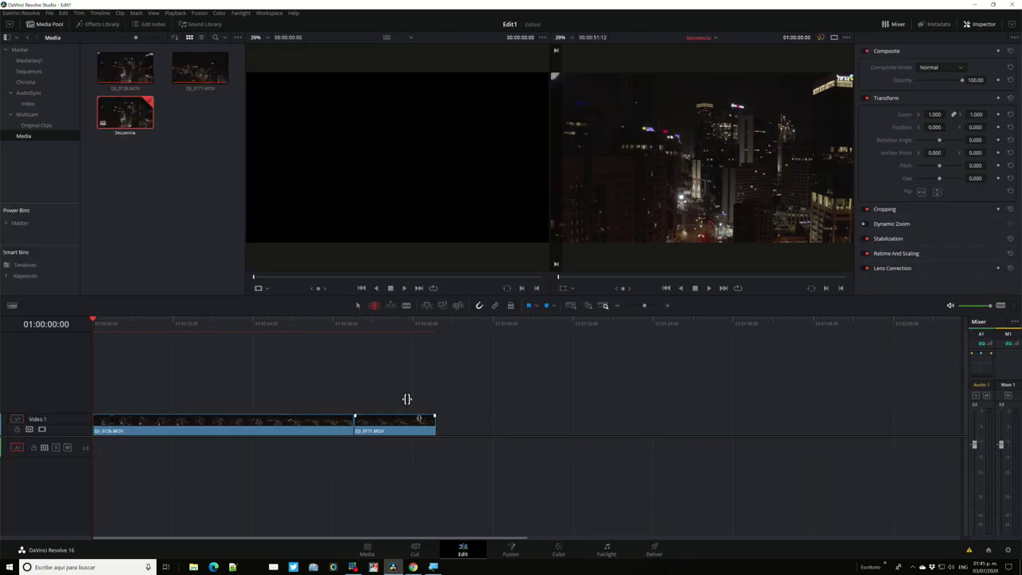
Start a new empty timeline from the media pool and show its custom Format settings
right_click(139, 192)
mouse_move(167, 196)
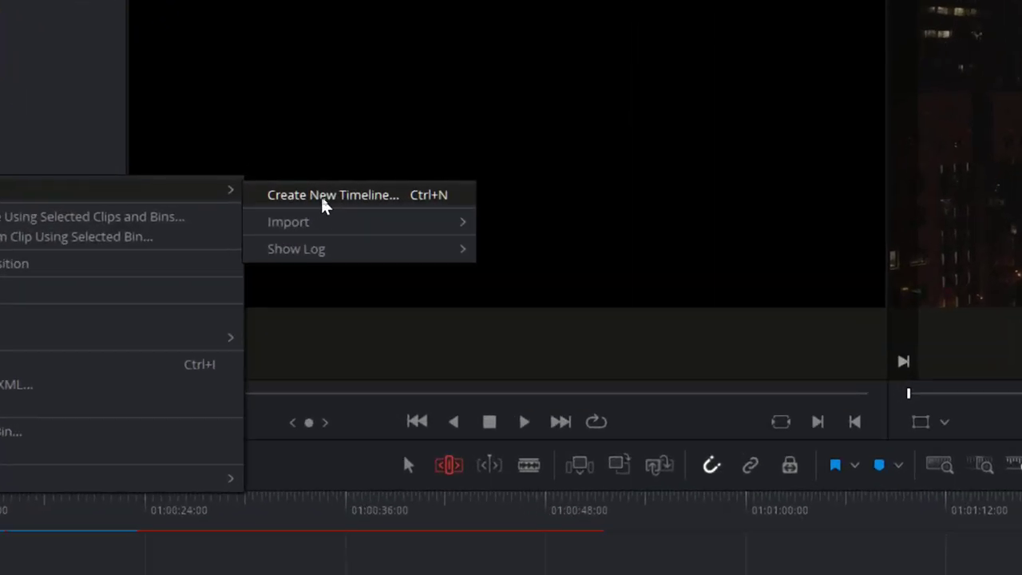
click(322, 200)
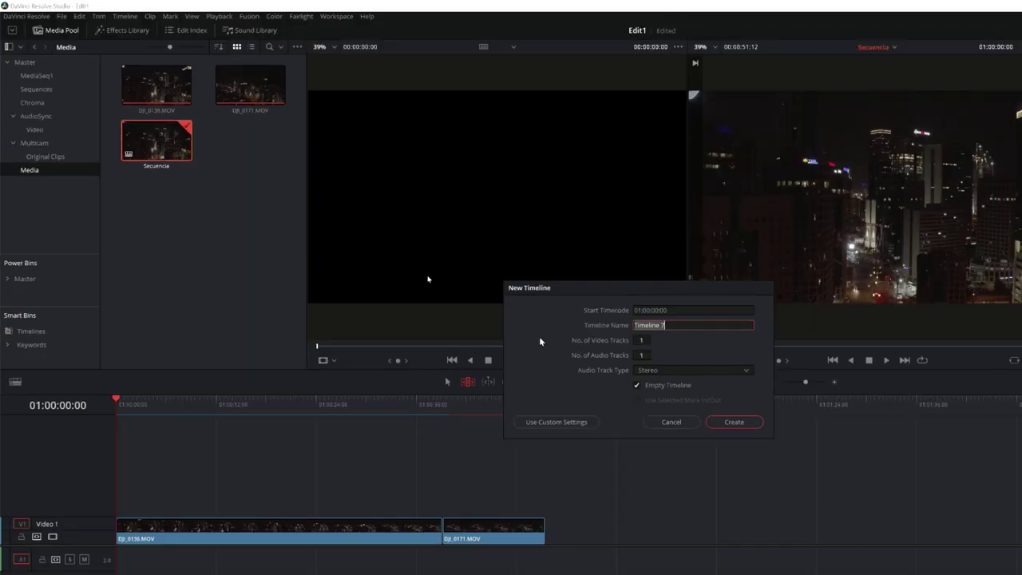
click(568, 423)
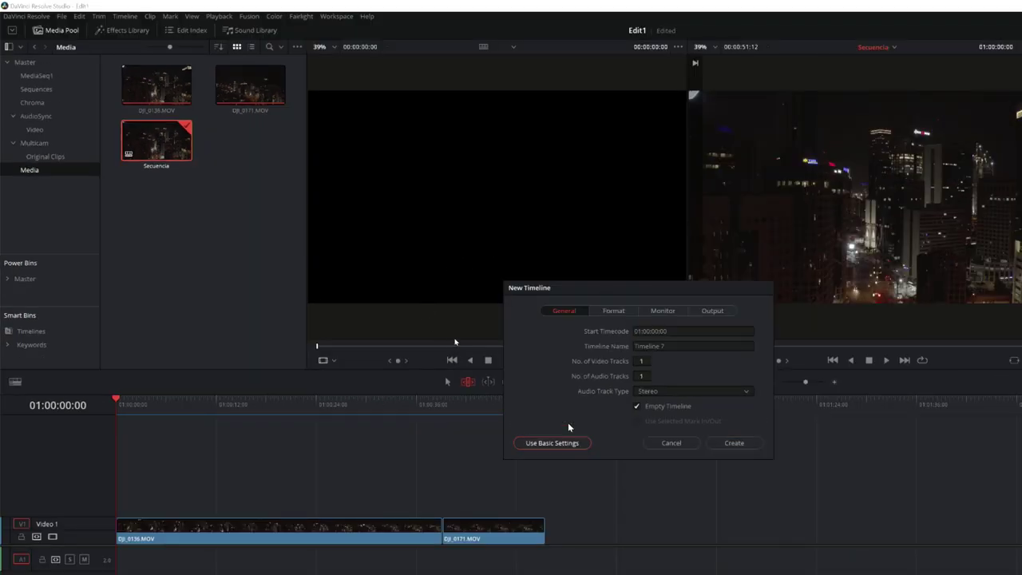
click(613, 311)
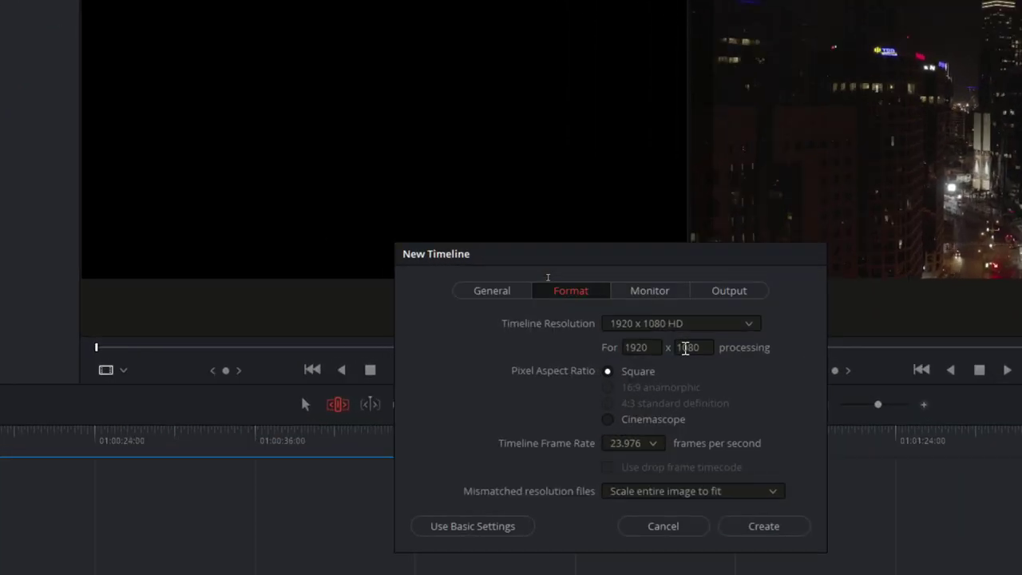
Keep 1920 x 1080 HD resolution and 23.976 fps, then cancel the new timeline
click(715, 321)
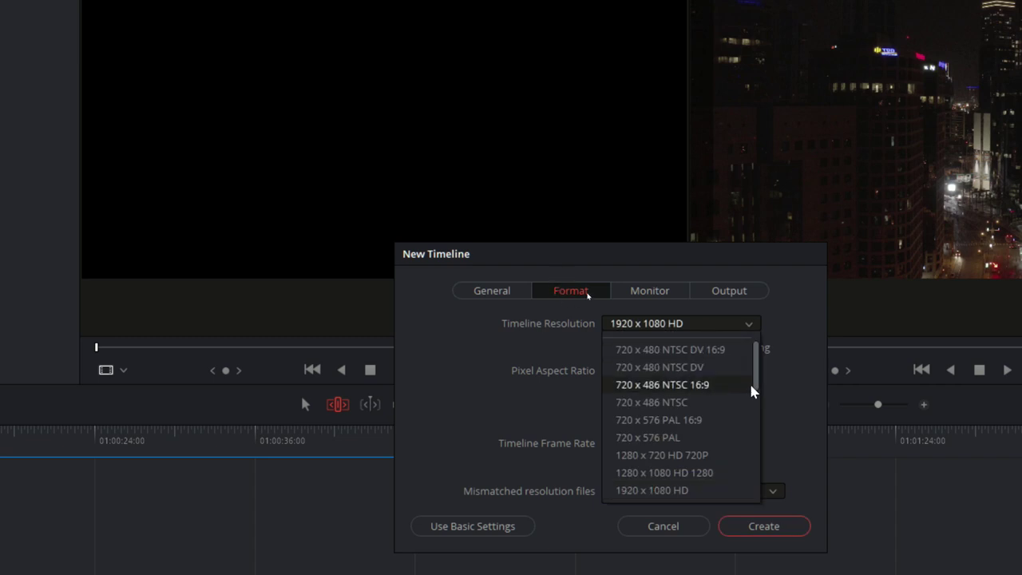
mouse_move(758, 369)
mouse_down()
mouse_move(753, 475)
mouse_move(753, 320)
mouse_up()
click(814, 324)
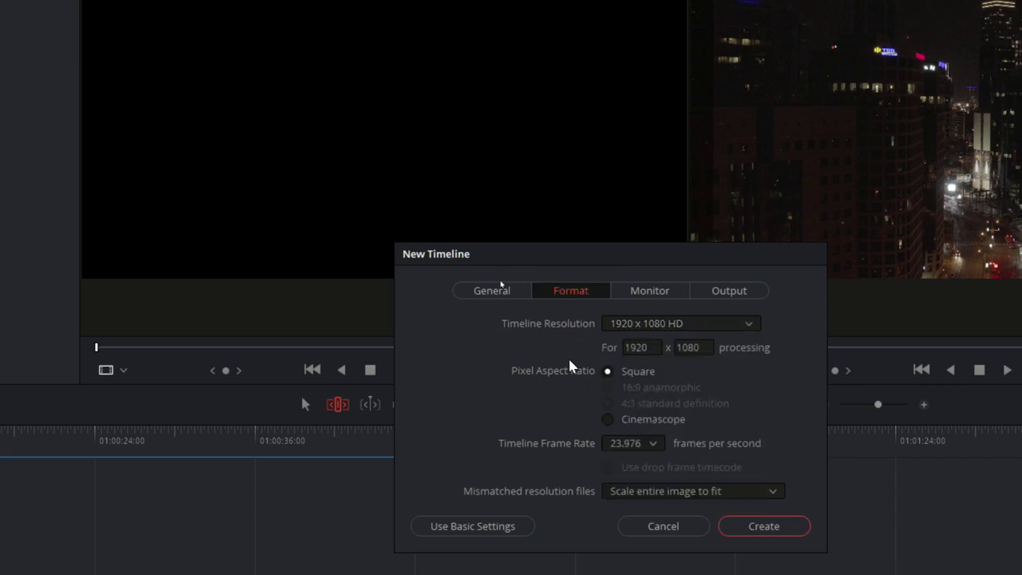
click(650, 445)
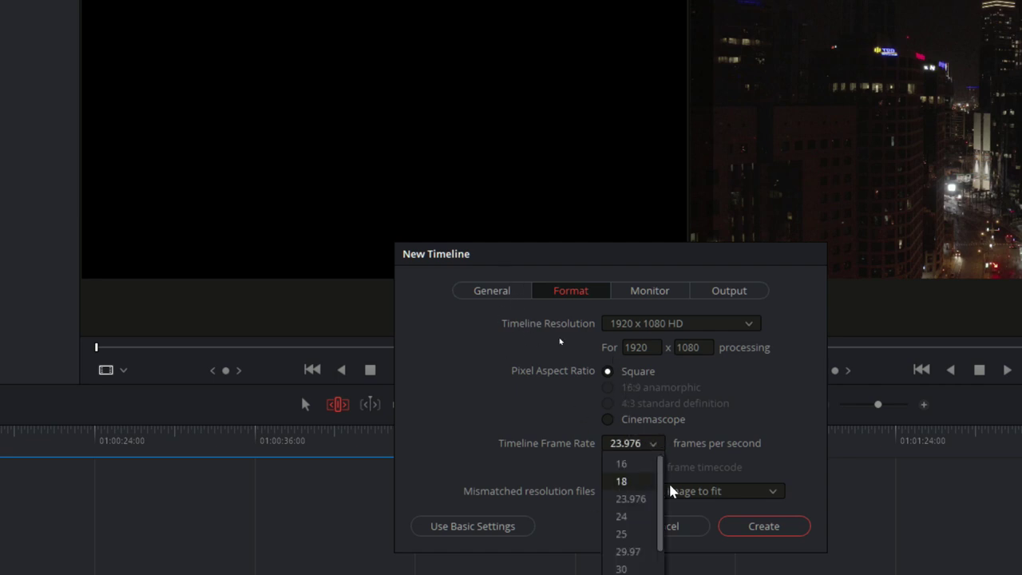
click(803, 412)
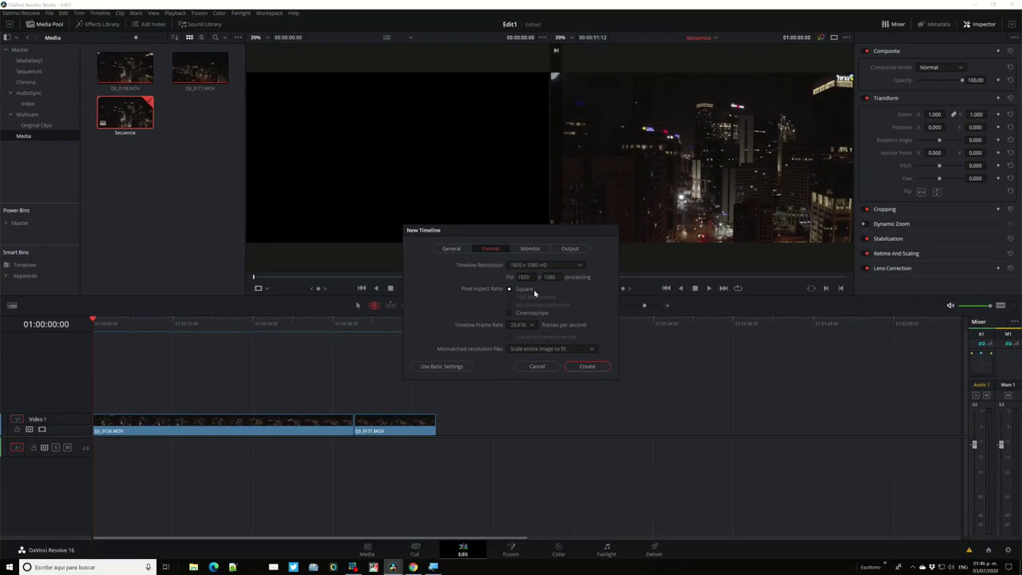
click(548, 368)
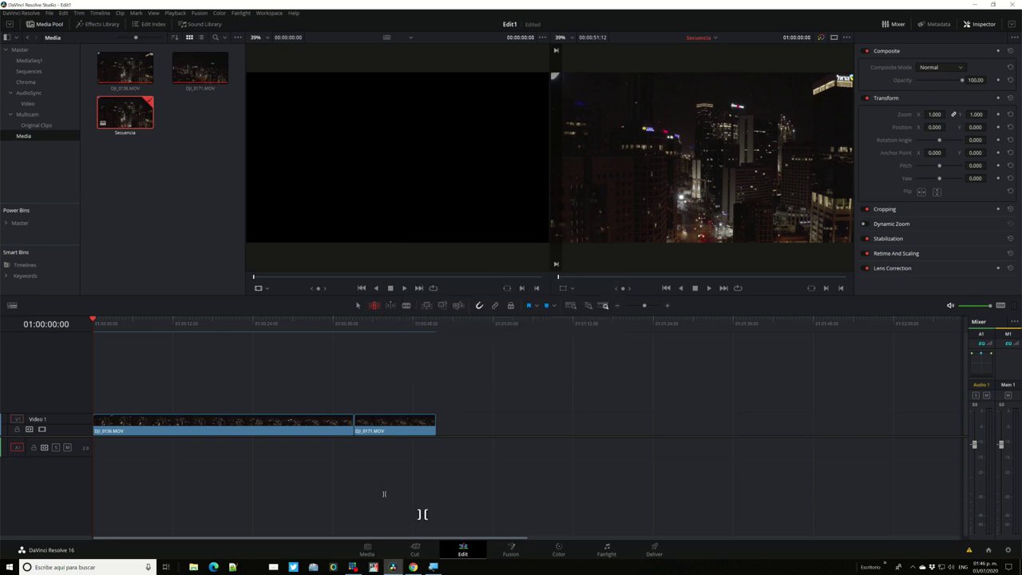
Browse the Media, Edit and Cut pages, ending on Fusion with the MediaIn1→MediaOut1 graph
click(368, 550)
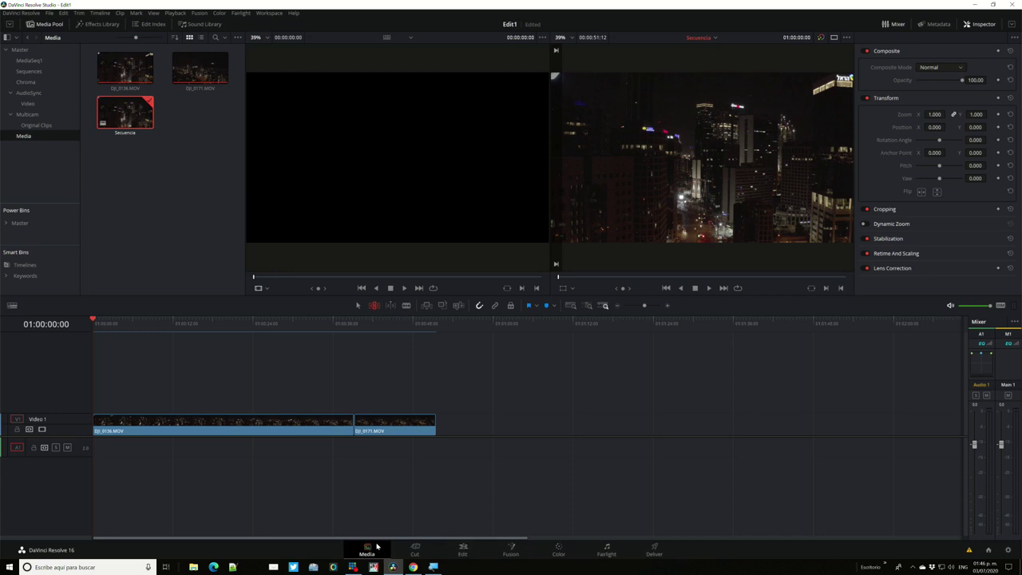
click(469, 546)
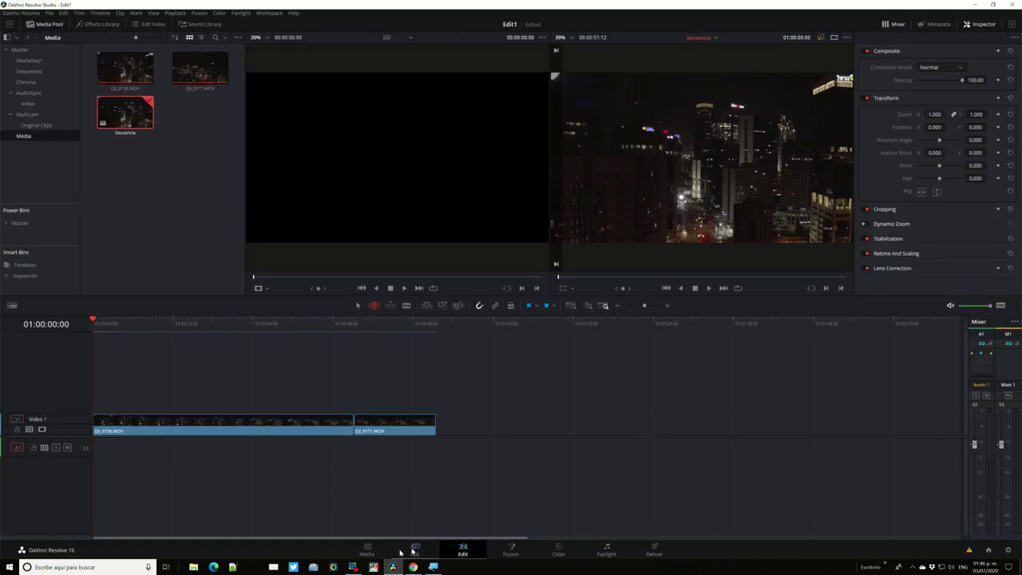
click(367, 549)
click(471, 550)
click(416, 549)
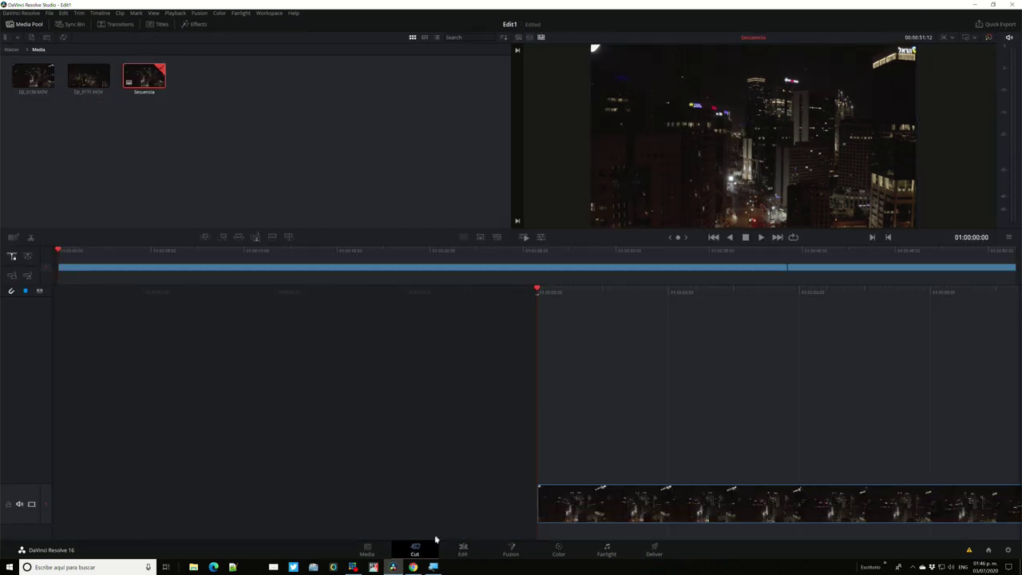
click(505, 555)
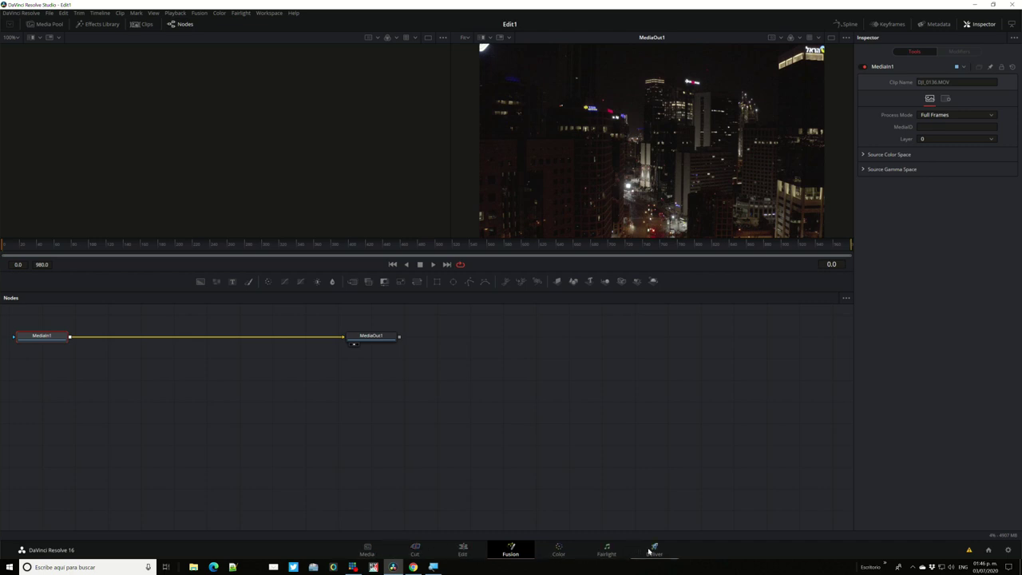
Hide the Cut and Fairlight pages from the page bar via Workspace > Show Page
click(271, 14)
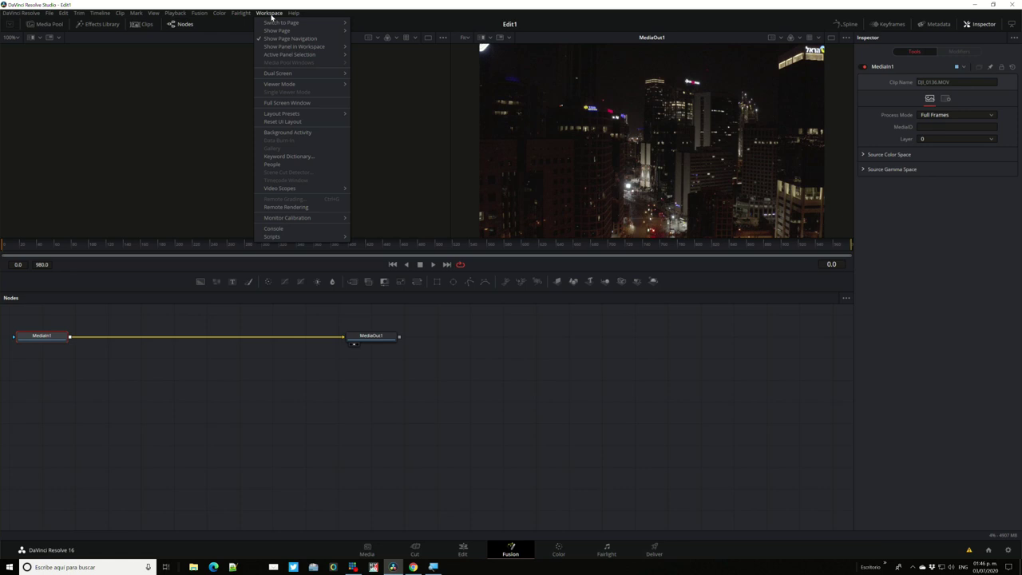
mouse_move(293, 31)
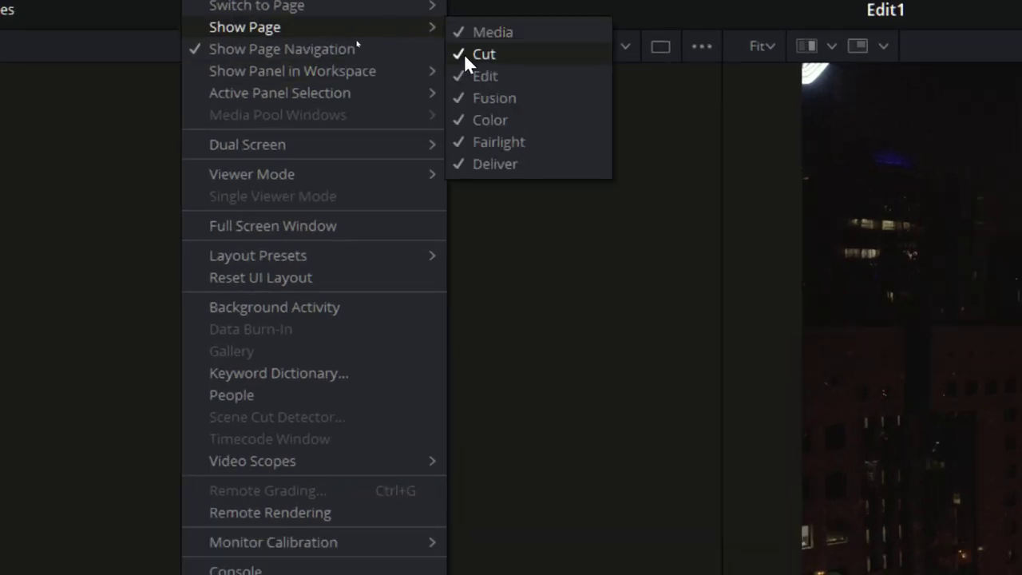
click(462, 54)
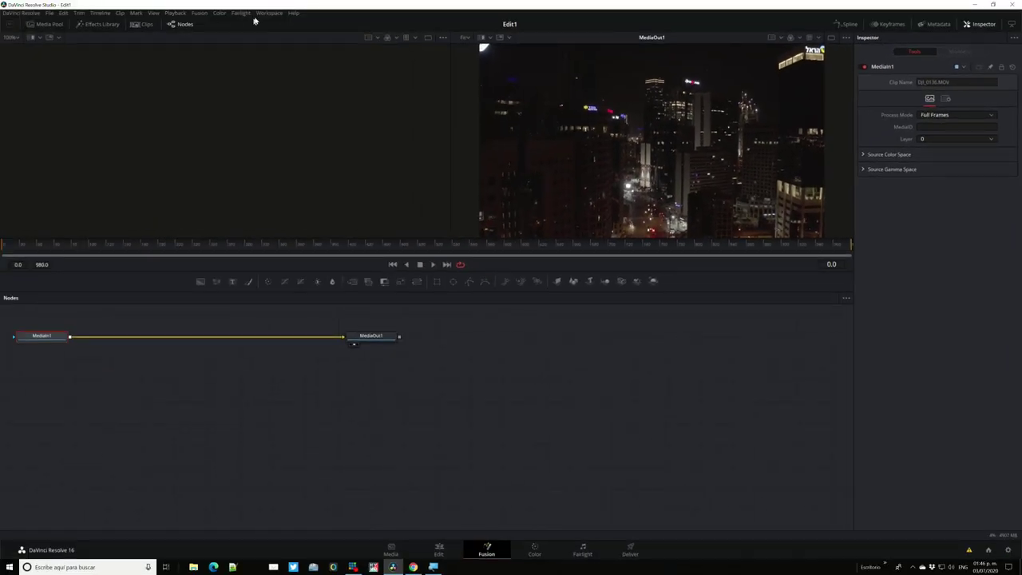
click(269, 13)
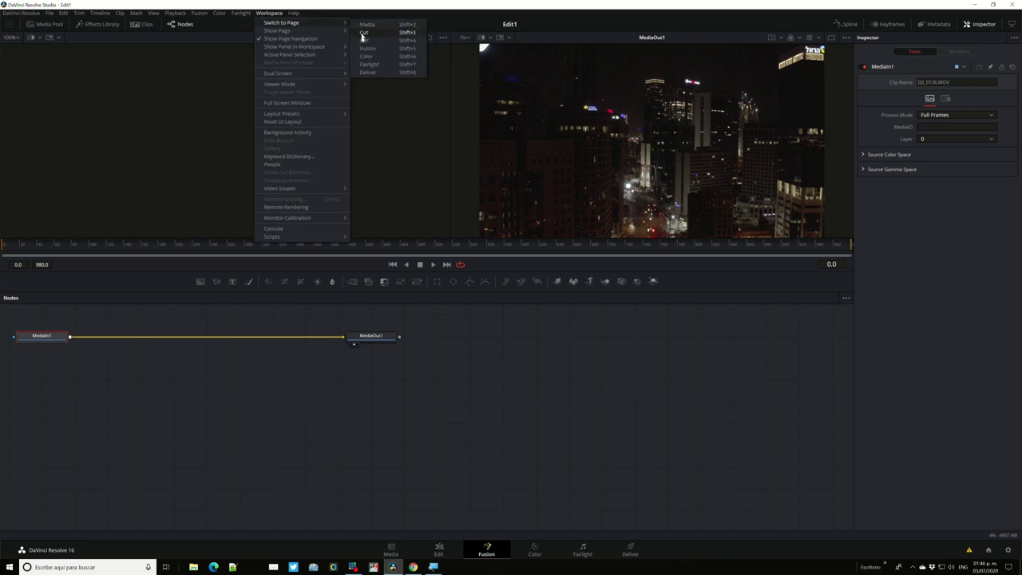
mouse_move(332, 30)
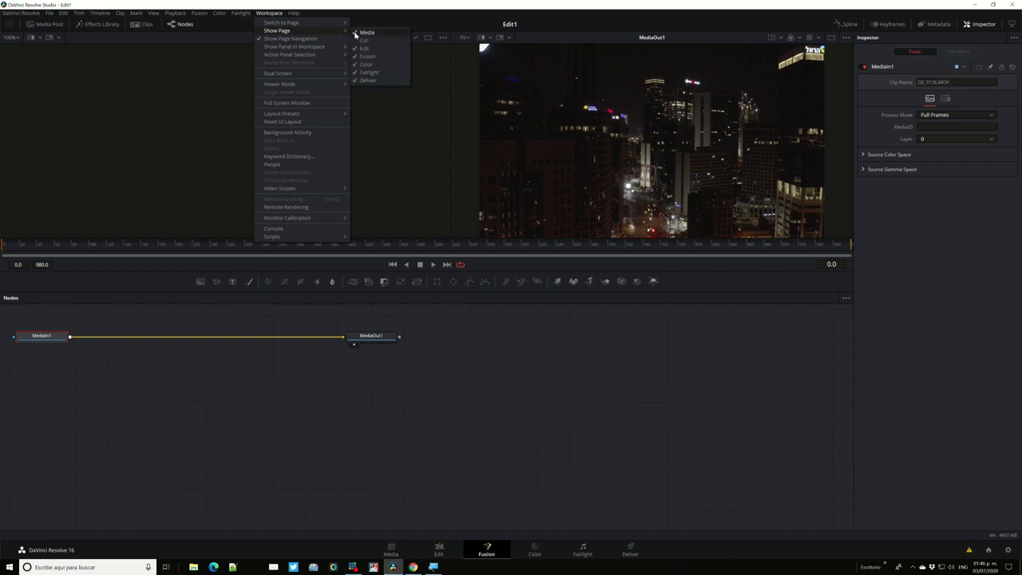
click(359, 57)
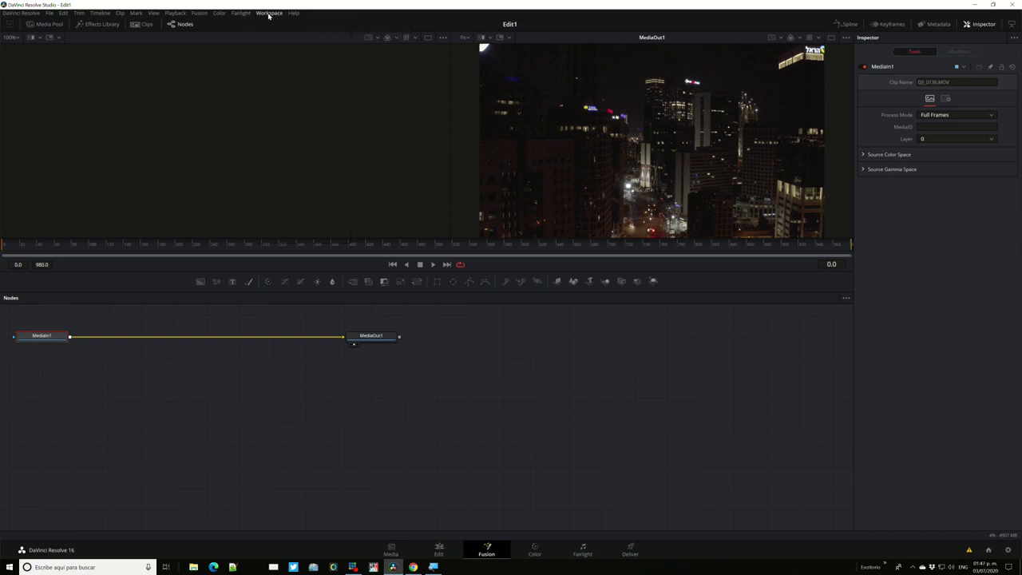
click(269, 14)
mouse_move(336, 31)
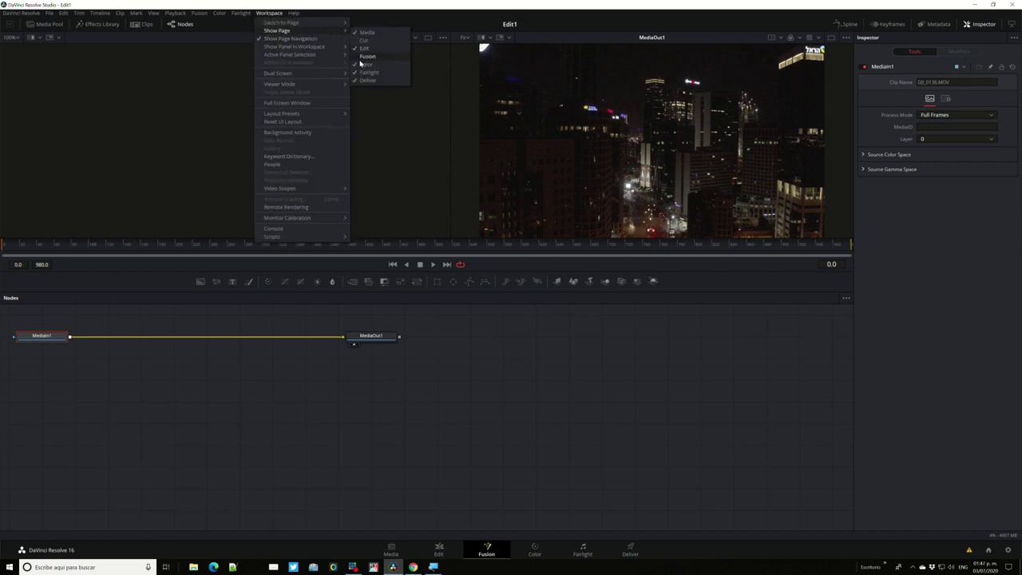
click(357, 75)
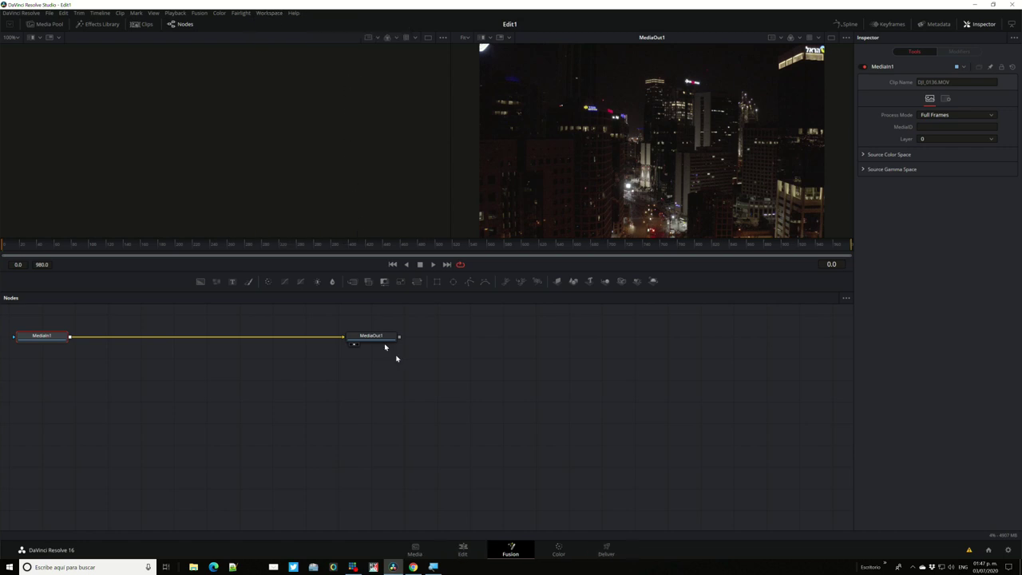
On the Edit page, restore Cut, Fusion and Fairlight to the page bar and hide the inspector
click(462, 549)
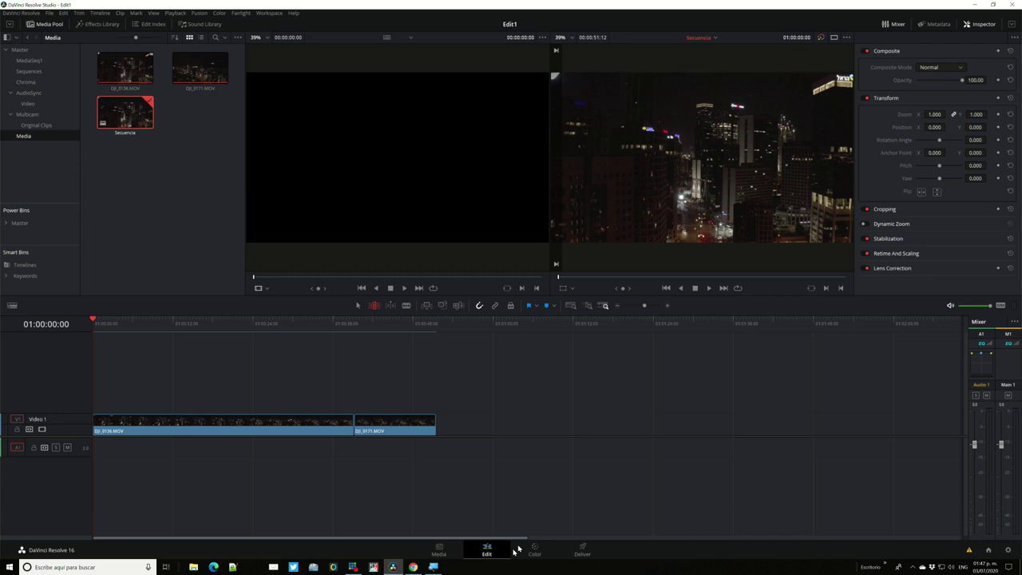
click(269, 13)
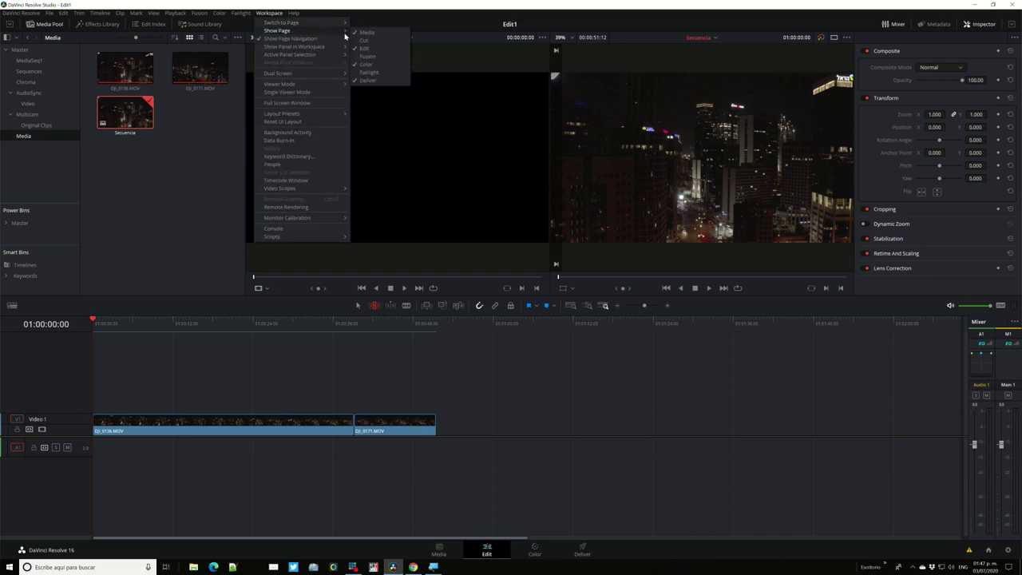
click(363, 40)
click(269, 13)
mouse_move(292, 32)
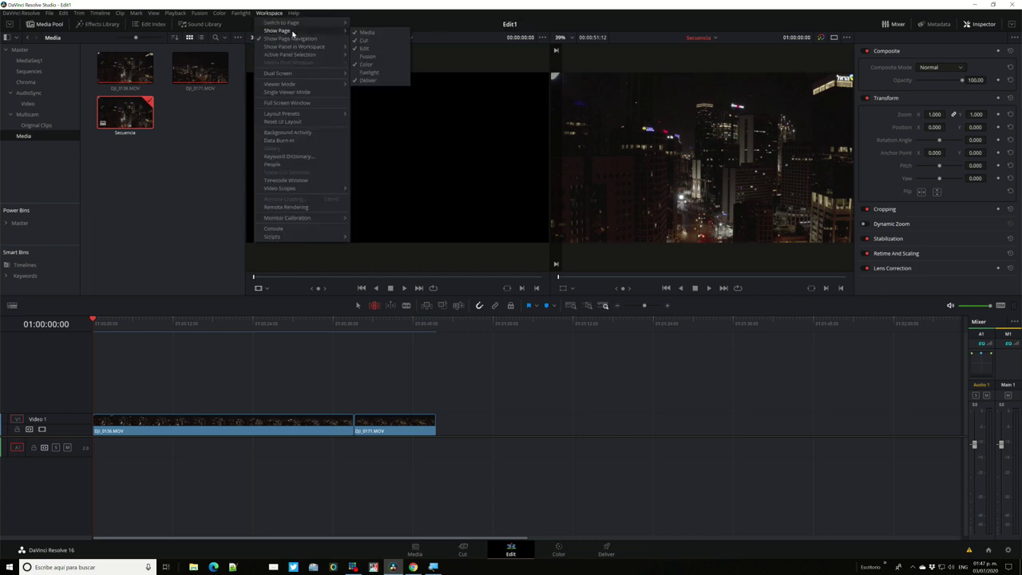
click(381, 57)
click(269, 13)
mouse_move(317, 34)
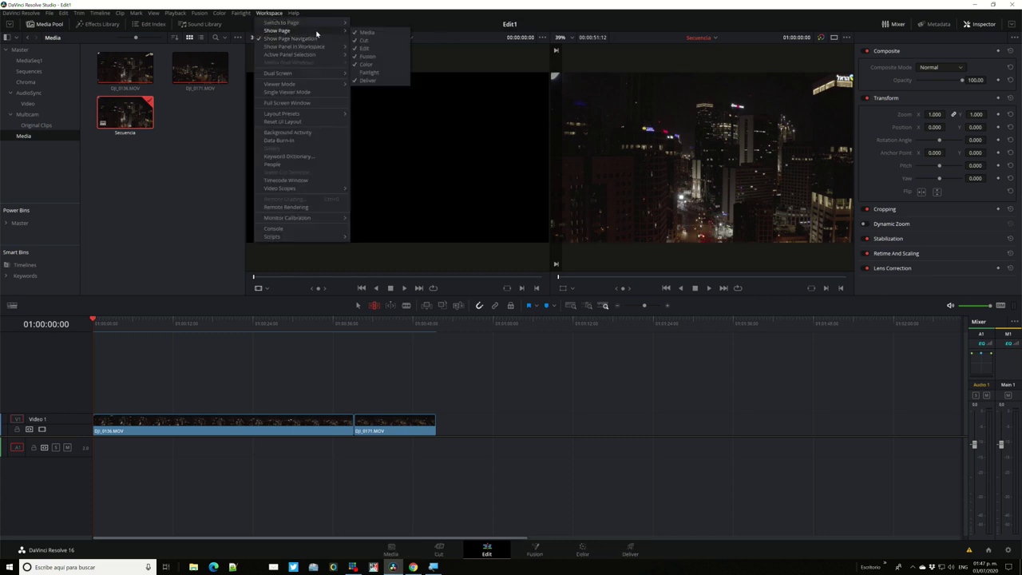
click(370, 72)
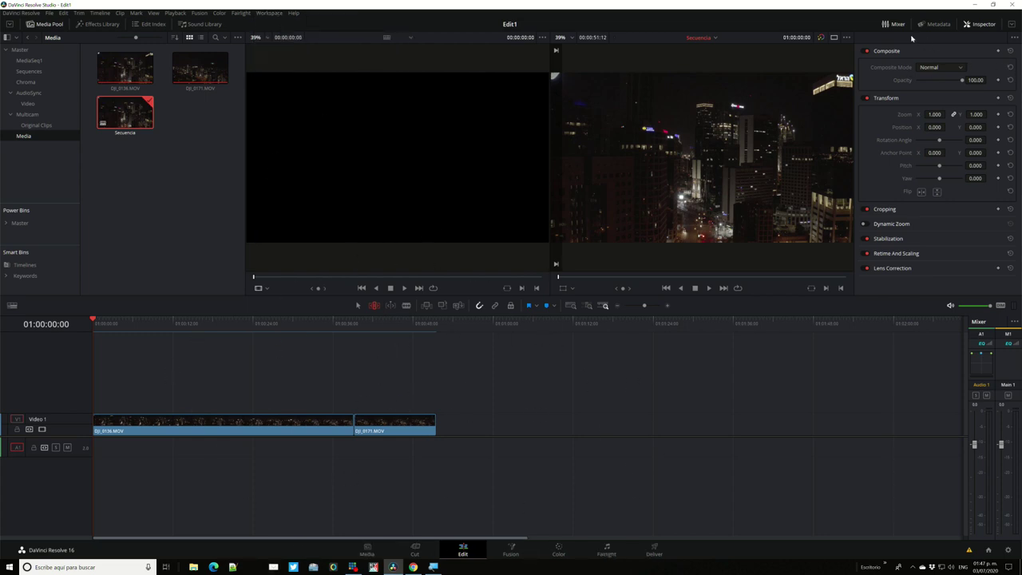
click(970, 24)
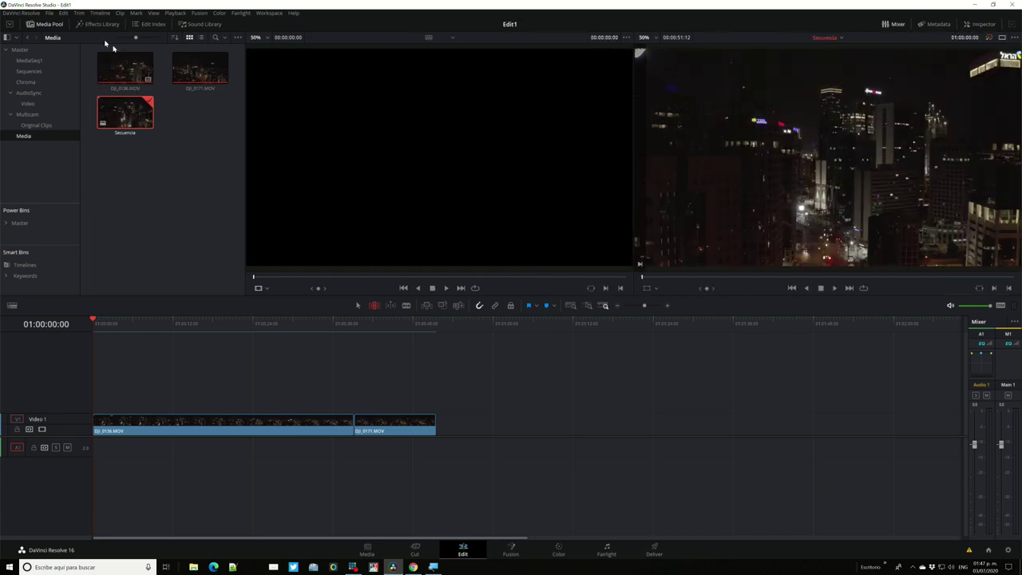
Hide the media pool, then apply Workspace > Reset UI Layout to restore the default Edit layout
click(49, 24)
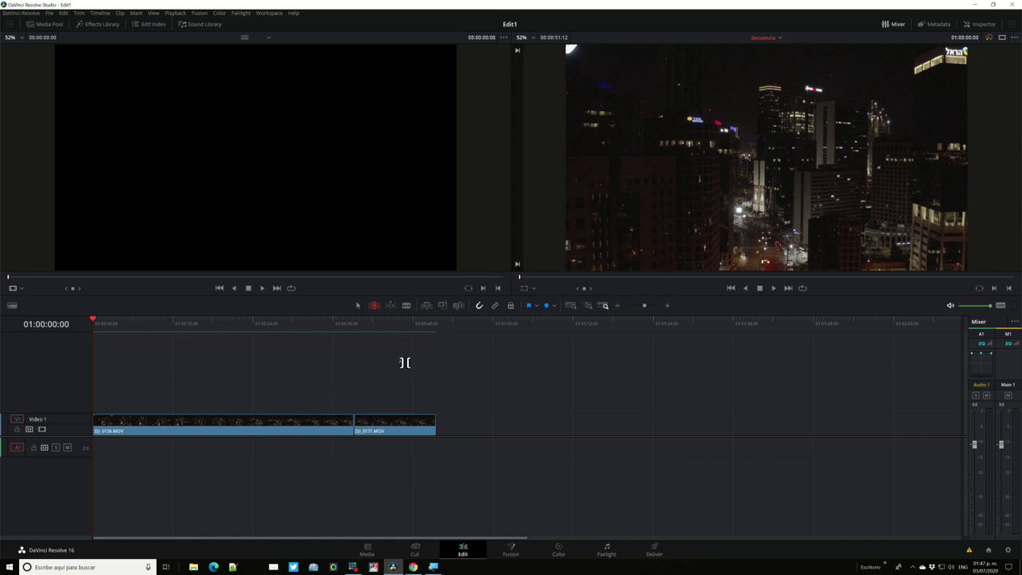
click(270, 13)
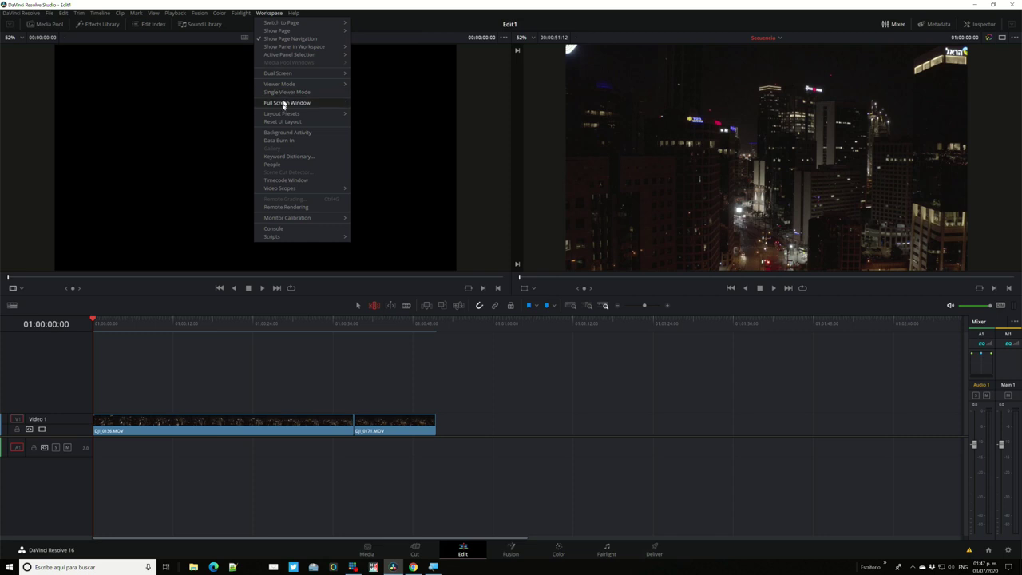
mouse_move(329, 47)
mouse_move(326, 117)
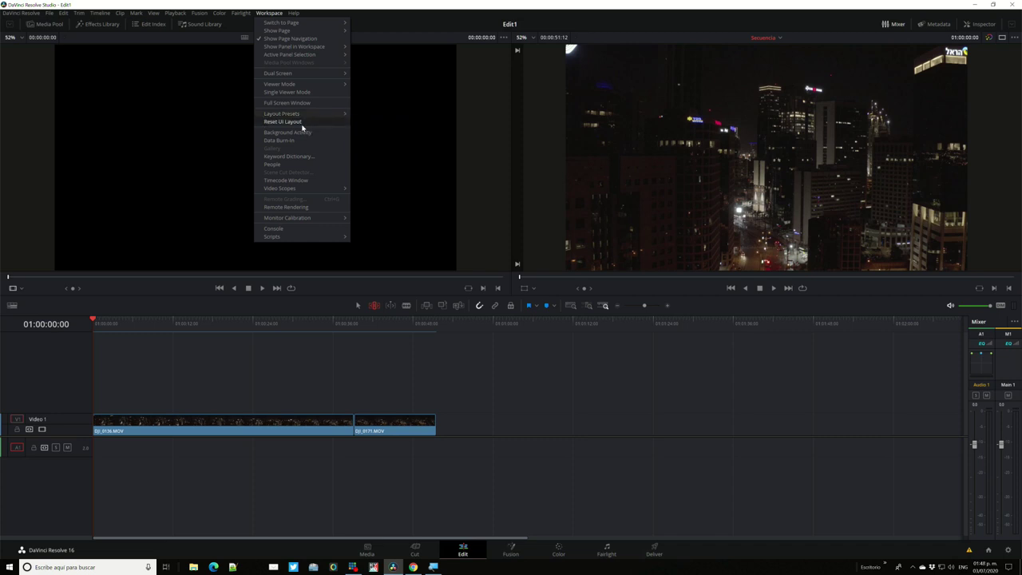
click(302, 122)
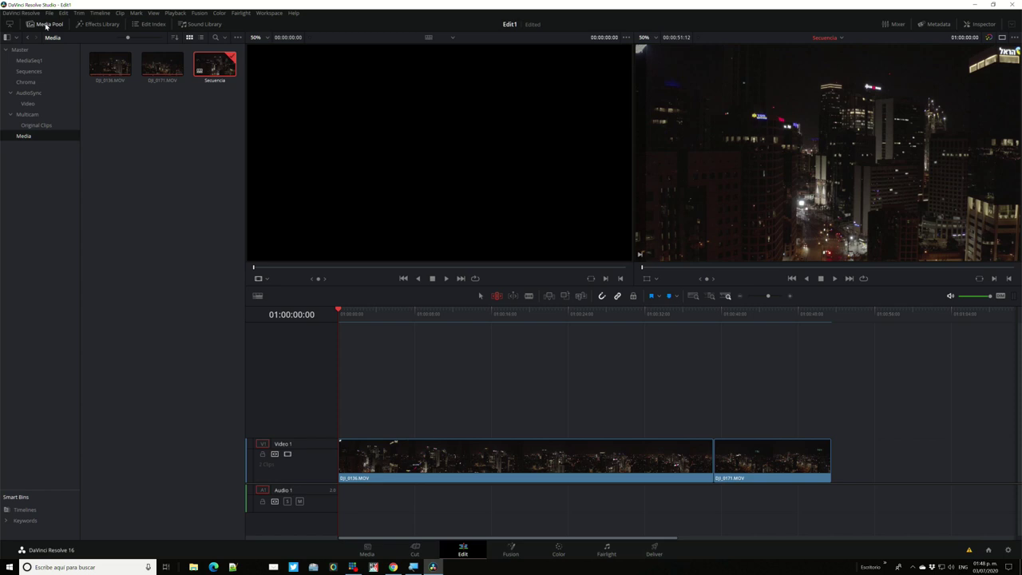
click(47, 25)
click(46, 26)
click(50, 25)
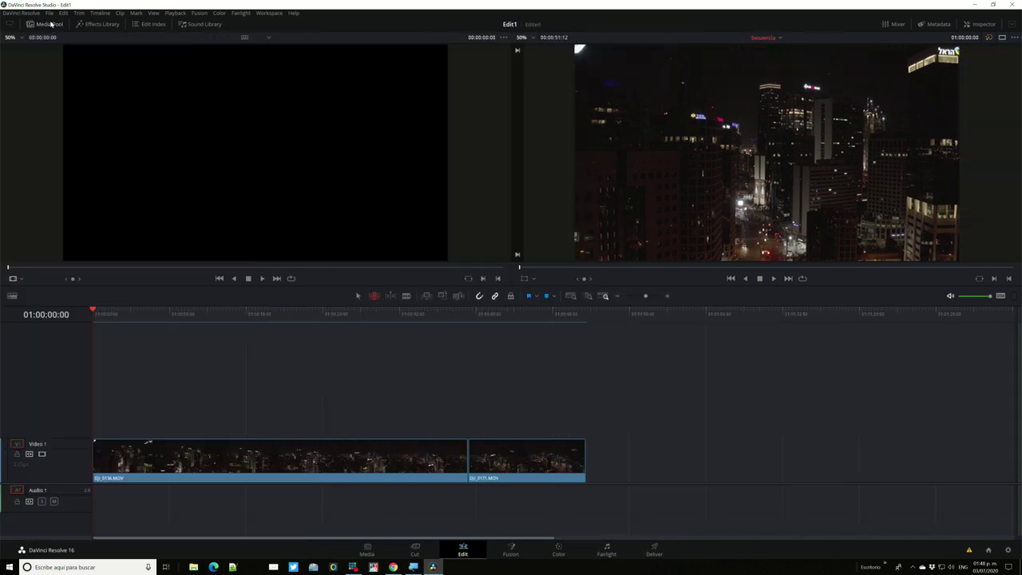
click(47, 26)
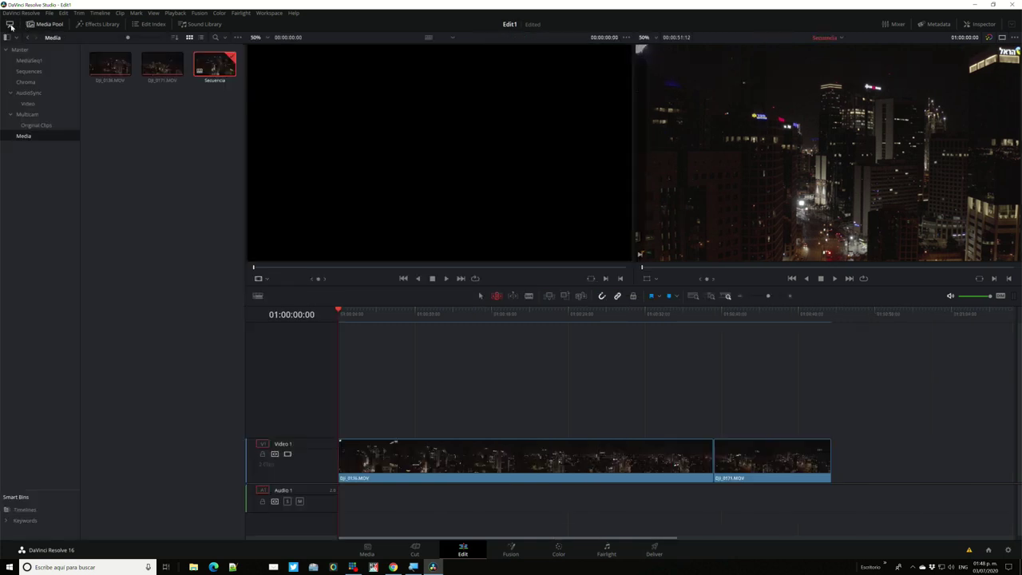
click(10, 25)
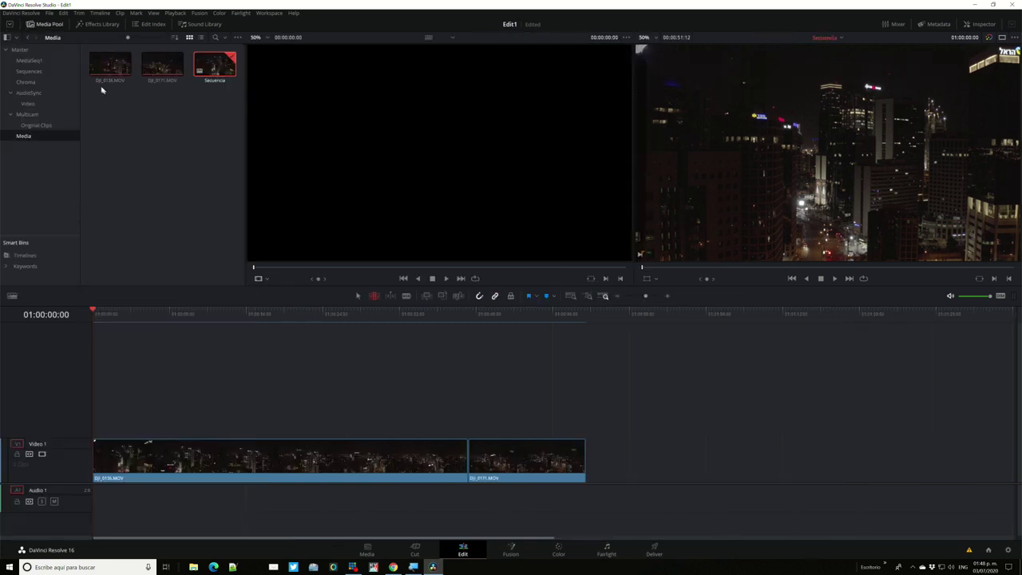
click(10, 26)
click(9, 26)
click(9, 26)
click(10, 26)
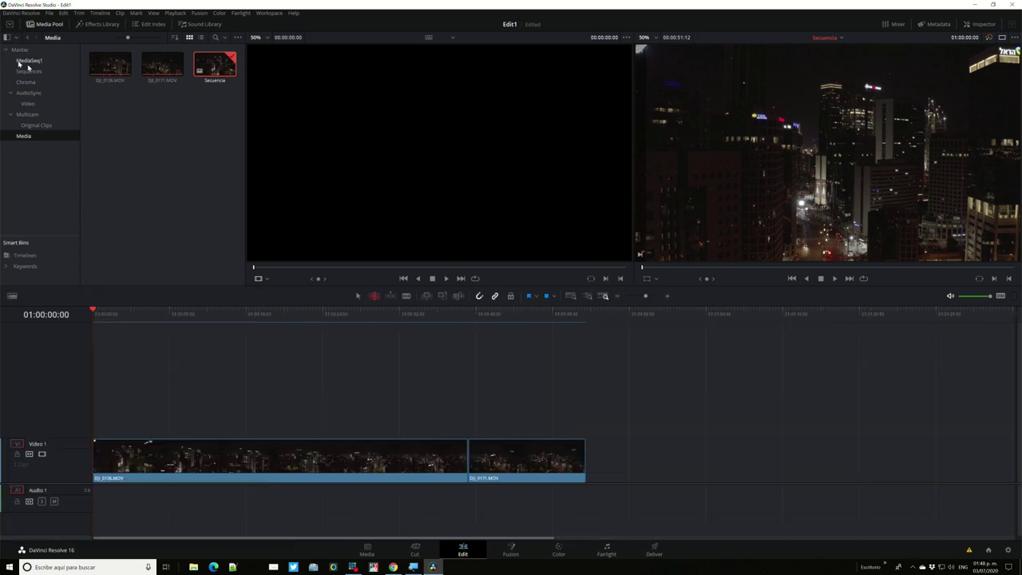
click(97, 26)
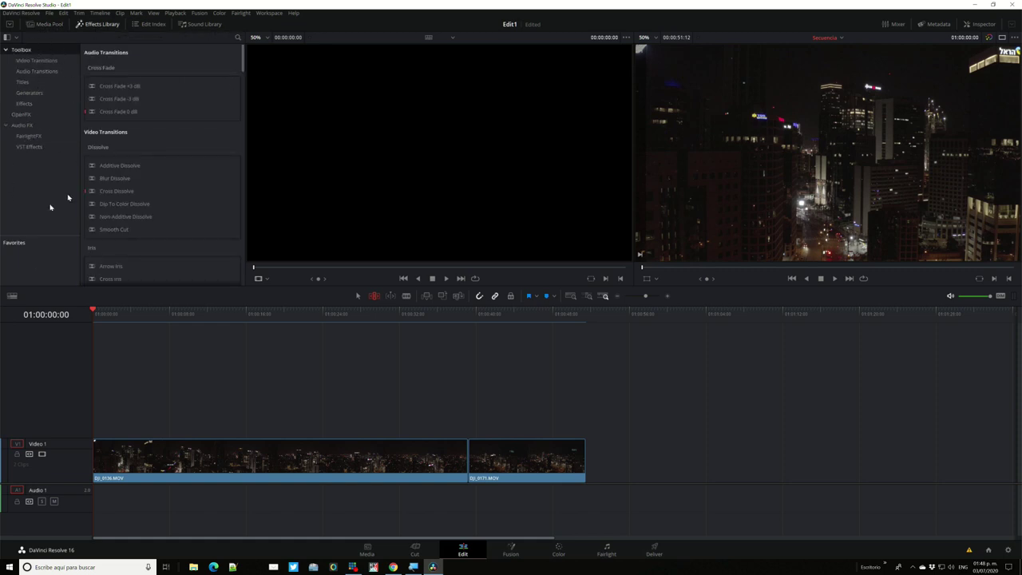
click(148, 25)
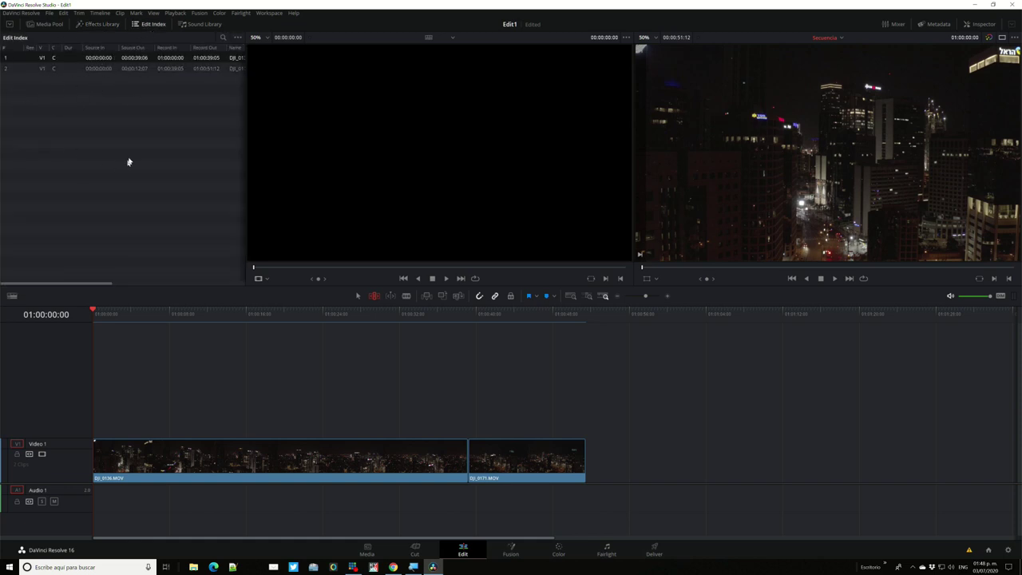
click(202, 24)
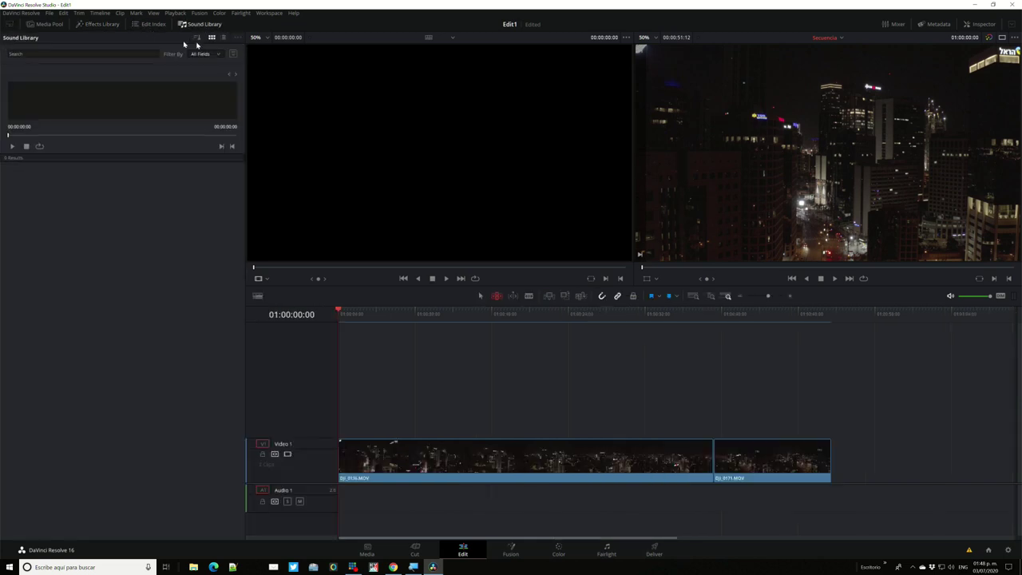
click(36, 24)
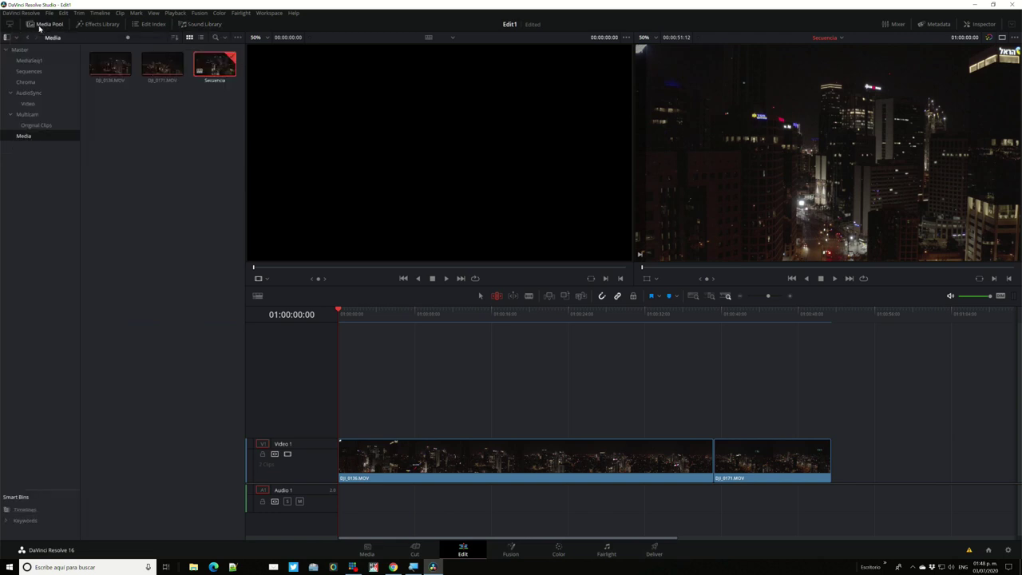
click(9, 24)
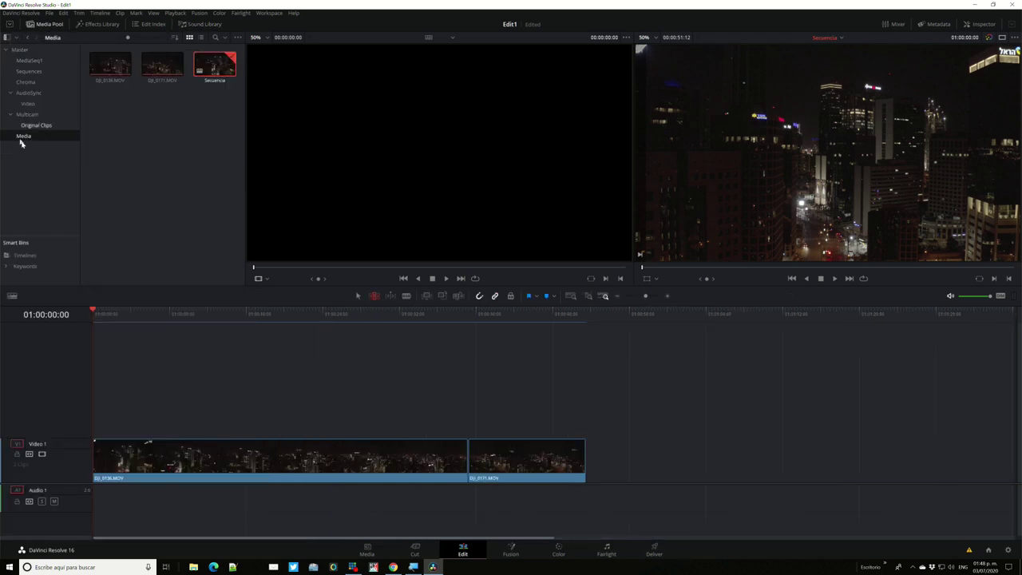
click(54, 26)
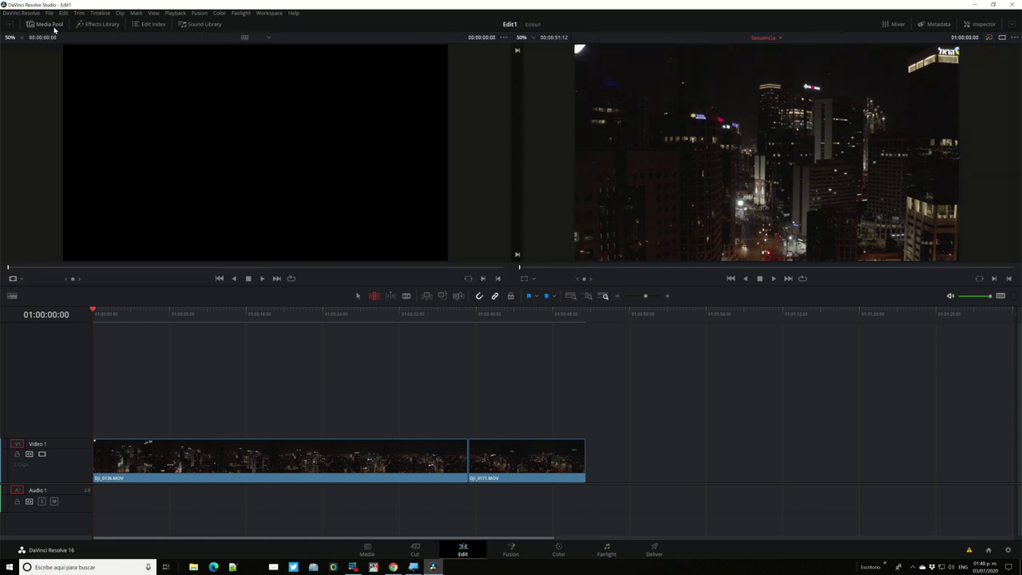
click(52, 26)
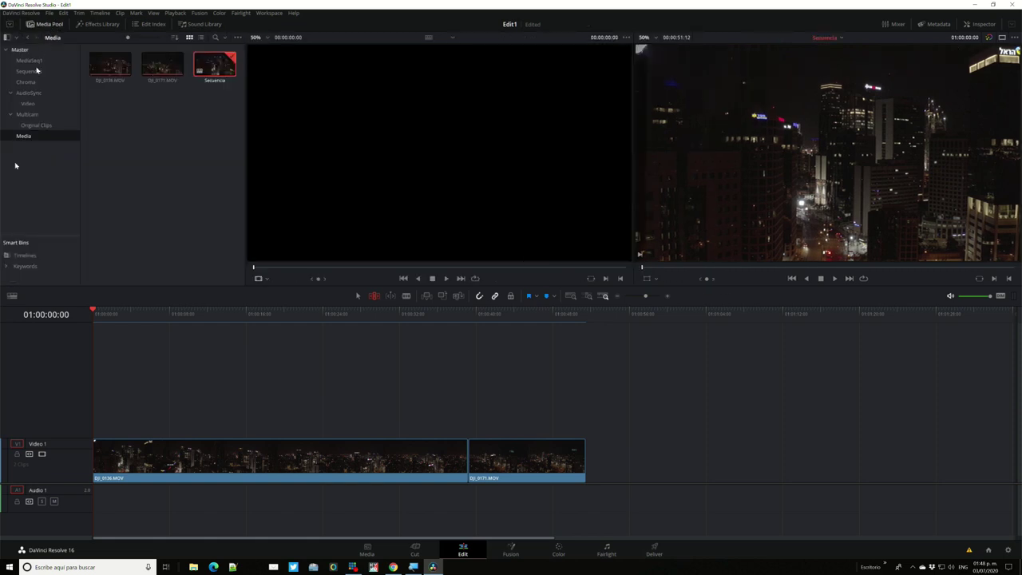
click(423, 446)
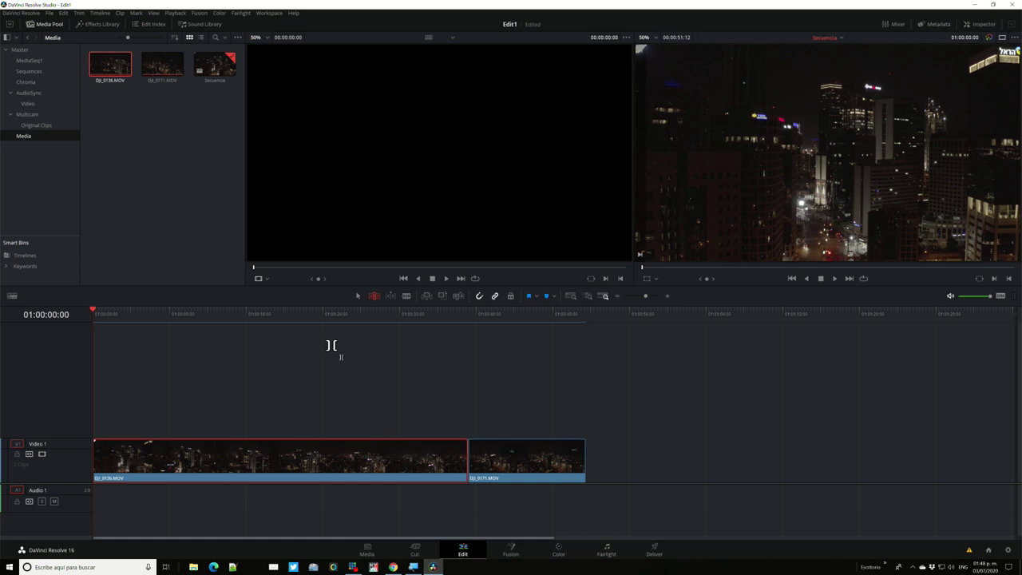
Load DJI_0136.MOV in the source viewer and check its Composite Mode in the Inspector, leaving Normal
double_click(312, 469)
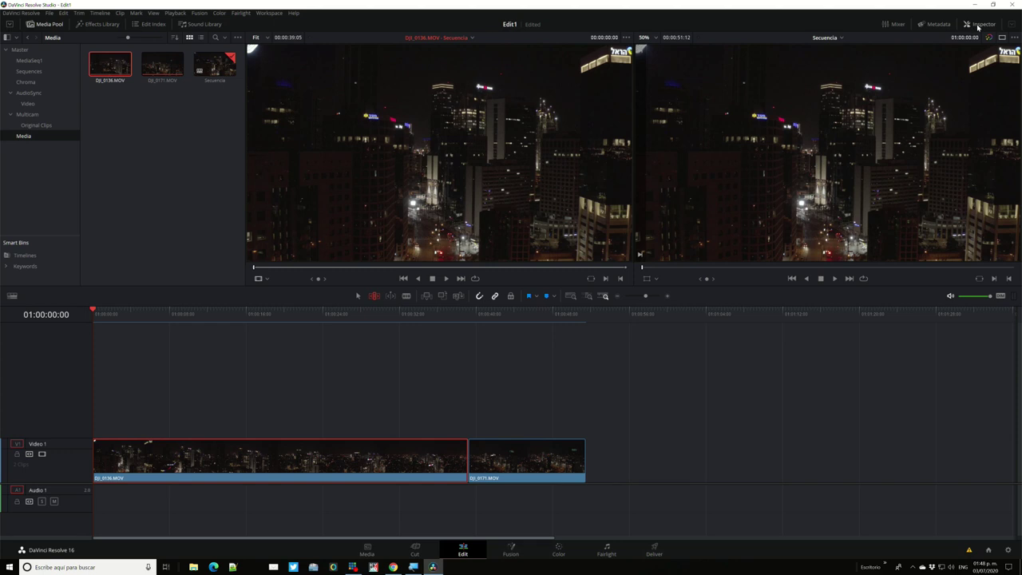
click(978, 26)
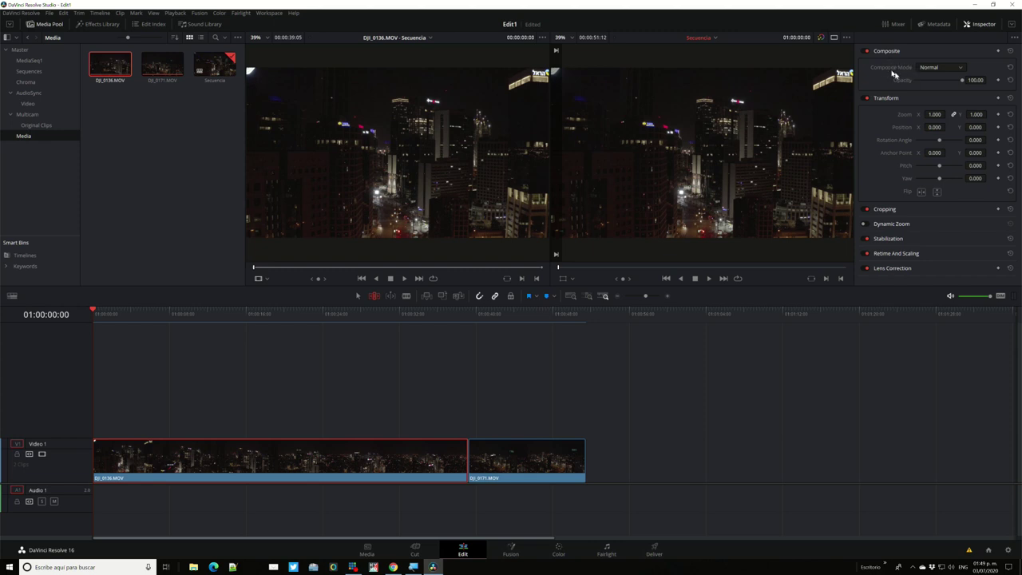
click(961, 68)
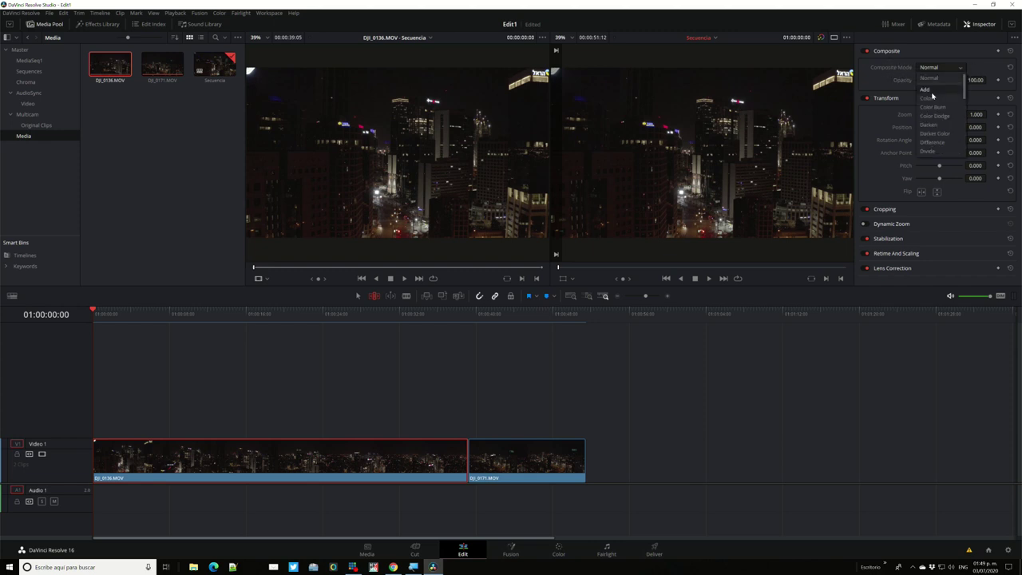
click(876, 128)
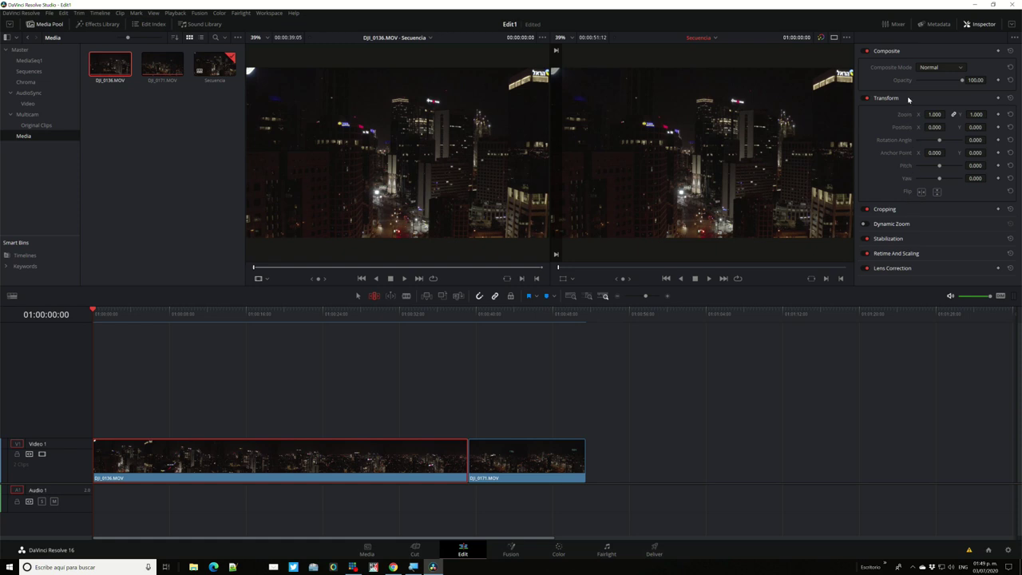
Expand and collapse the Cropping and Transform sections, then expand Stabilization
click(886, 209)
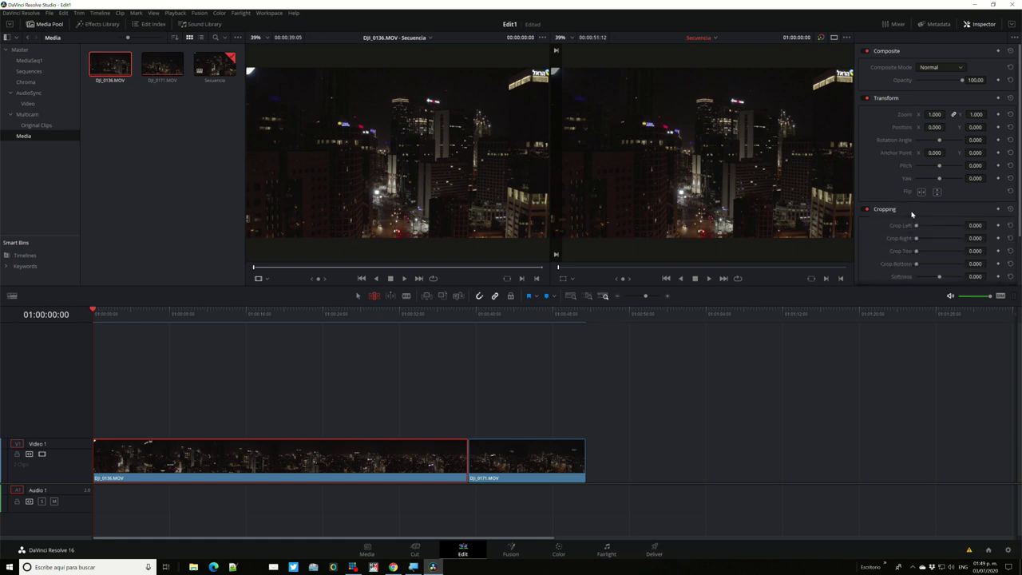
click(912, 210)
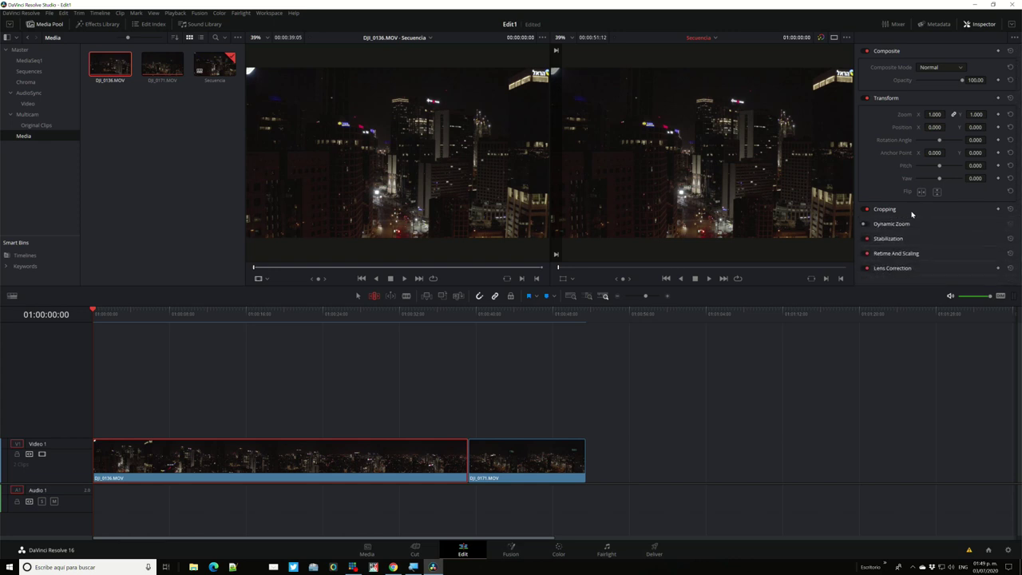
click(911, 99)
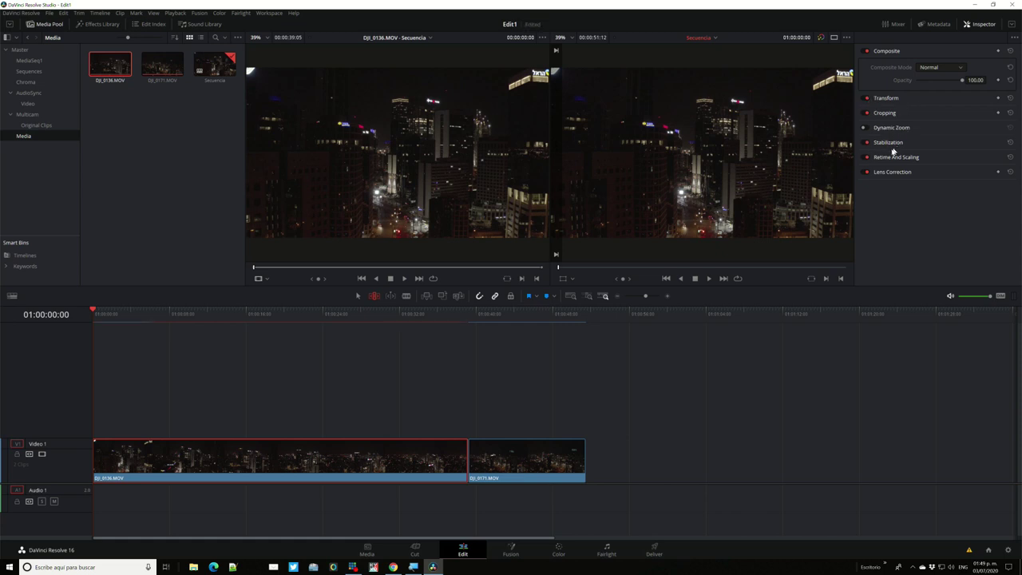
click(886, 144)
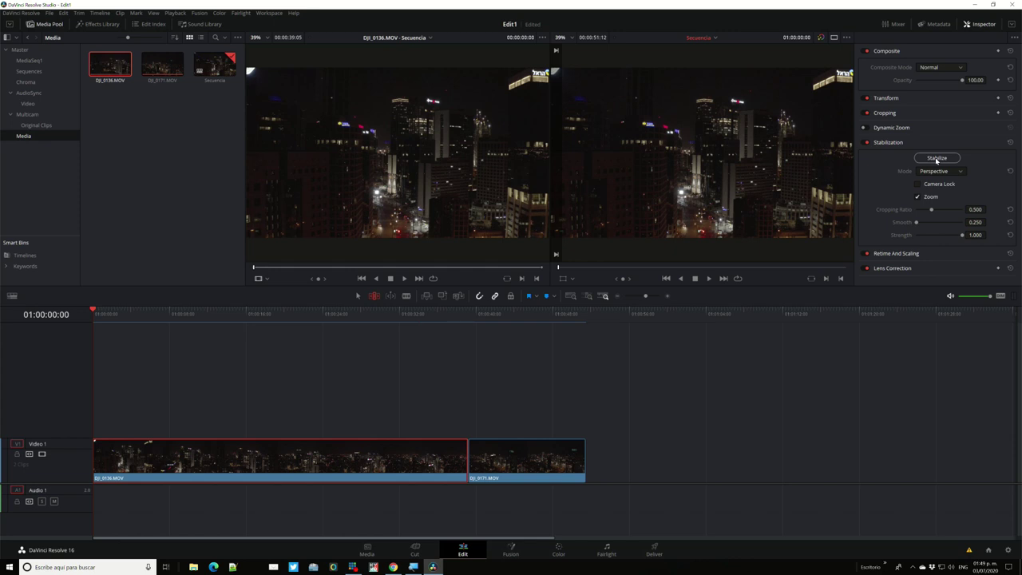
Stabilize DJI_0136.MOV, then toggle stabilization off and on to compare
click(937, 158)
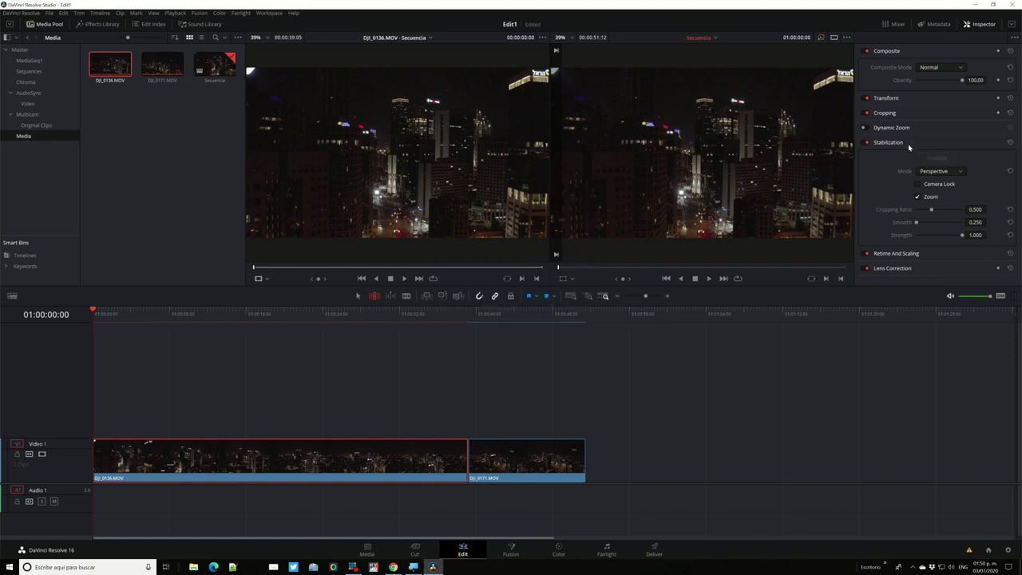
click(868, 144)
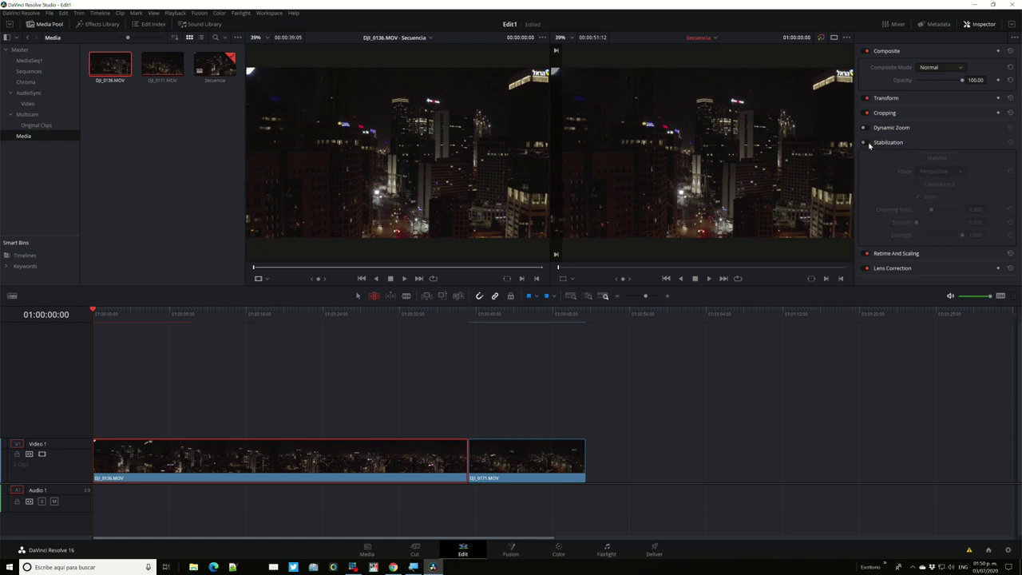
click(868, 144)
Collapse Stabilization and review the Retime And Scaling options, leaving Scaling unchanged
click(881, 144)
click(921, 158)
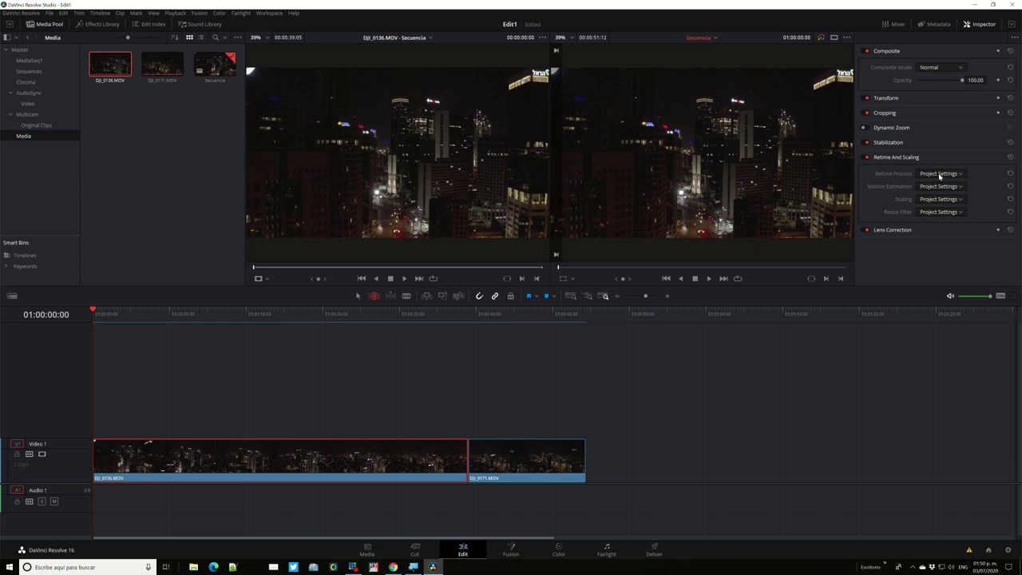
click(929, 202)
click(892, 264)
Open the SequenceWest timeline from the Sequences bin
click(40, 73)
click(112, 66)
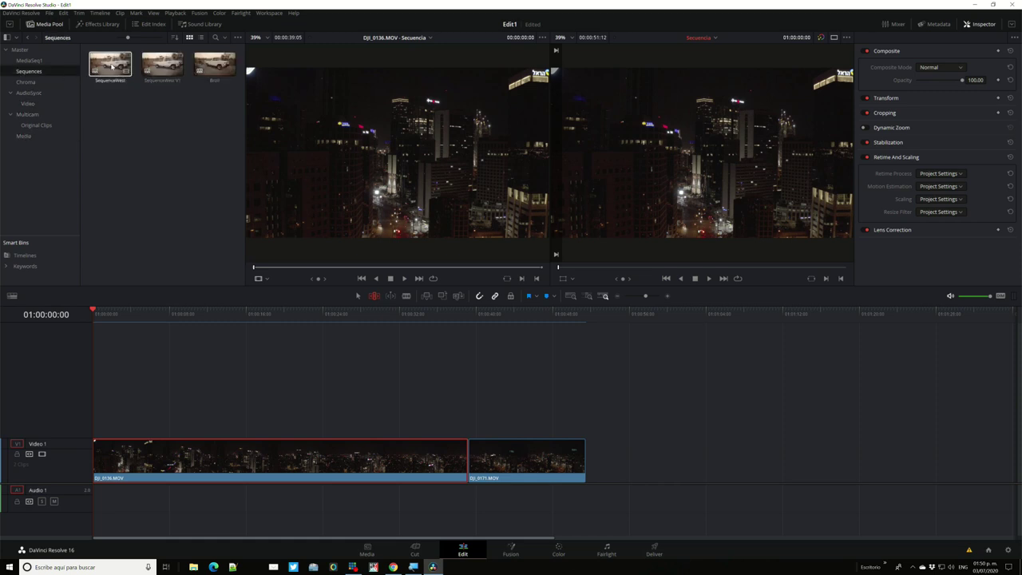
double_click(112, 65)
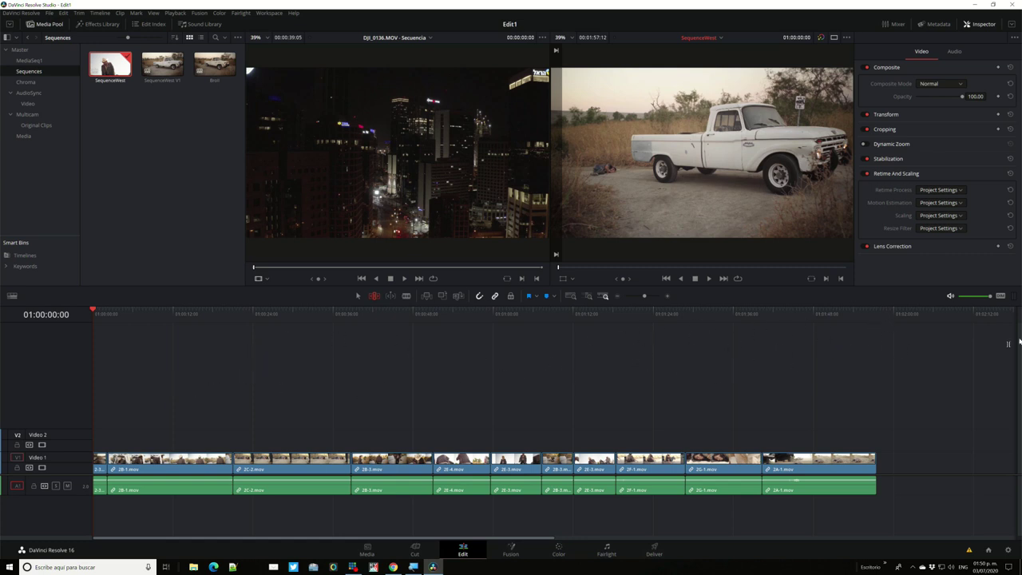
Show the audio mixer and briefly play the SequenceWest timeline
click(893, 24)
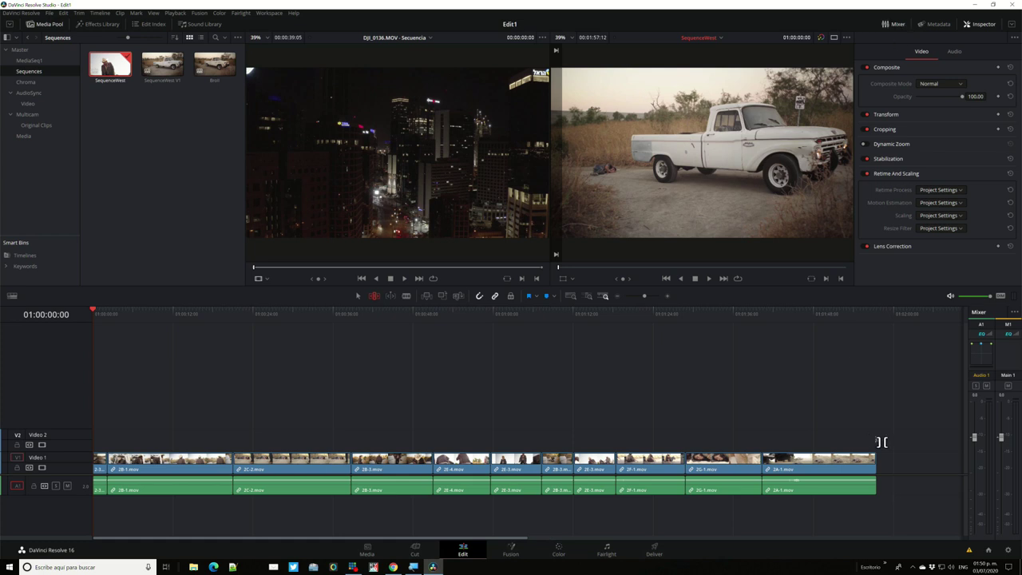
key(space)
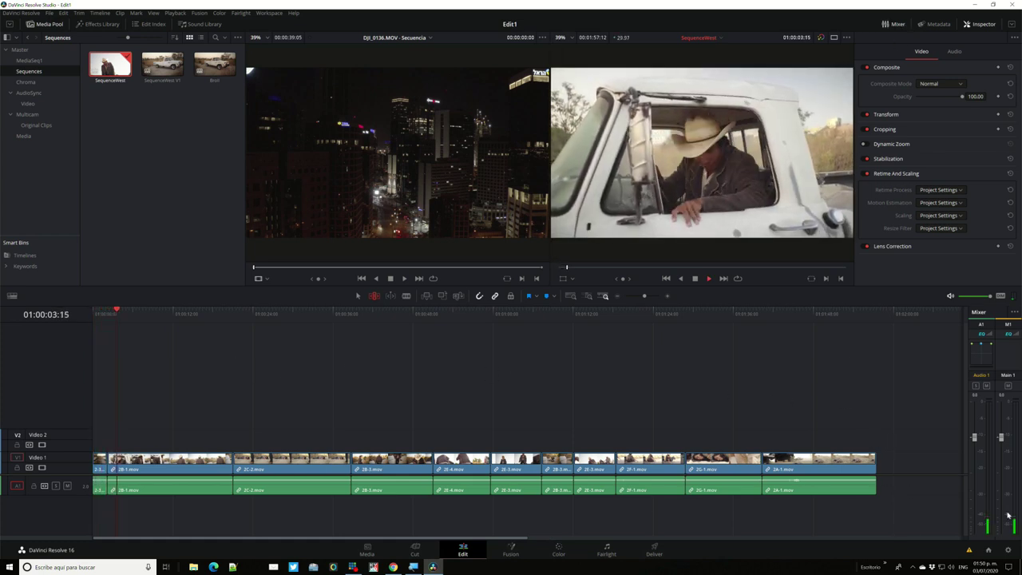
key(space)
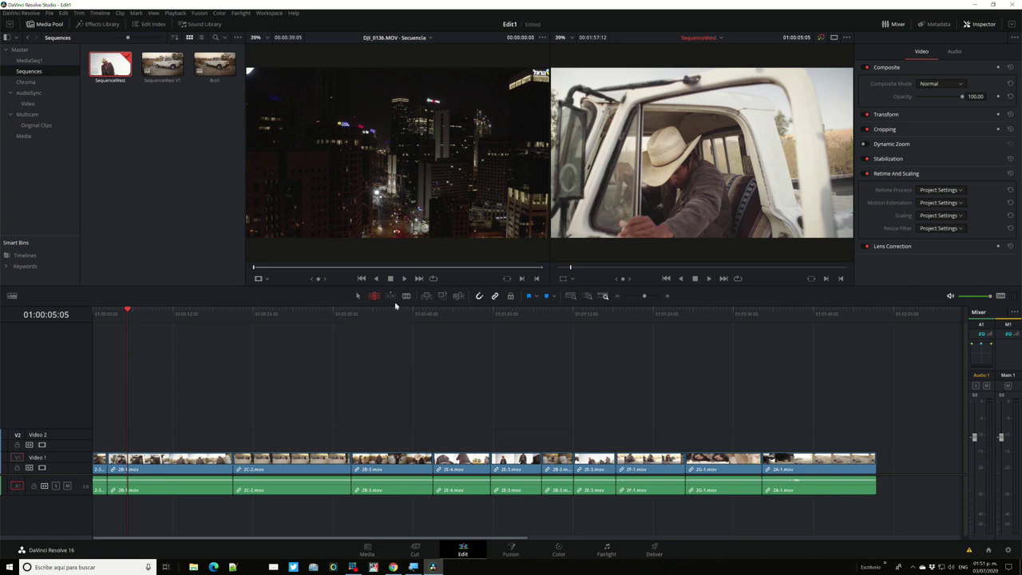
With the Selection tool, mark In at ~13 s and Out at ~26 s in DJI_0136.MOV
click(357, 297)
drag(255, 268, 353, 267)
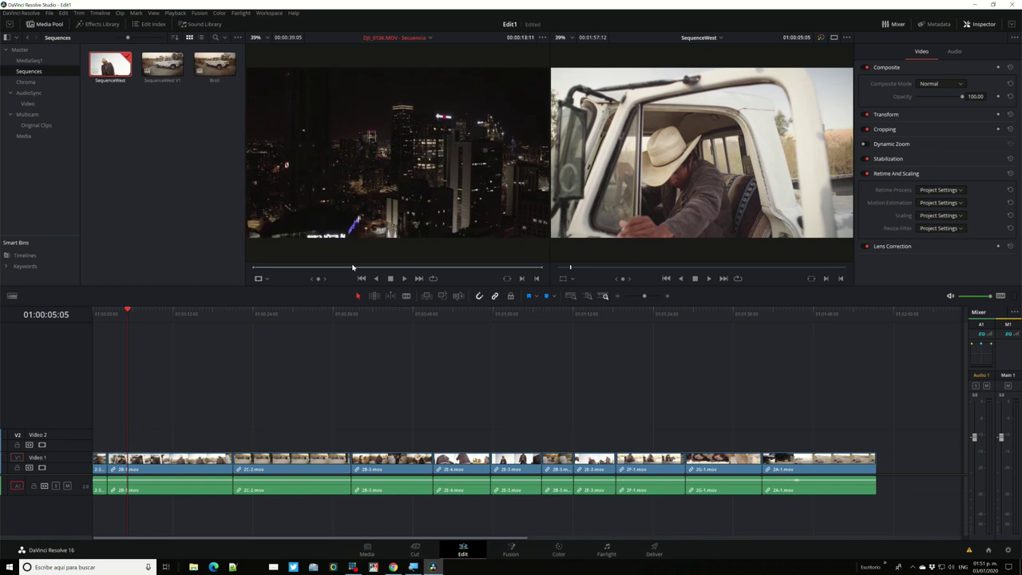
key(i)
drag(353, 268, 449, 269)
key(o)
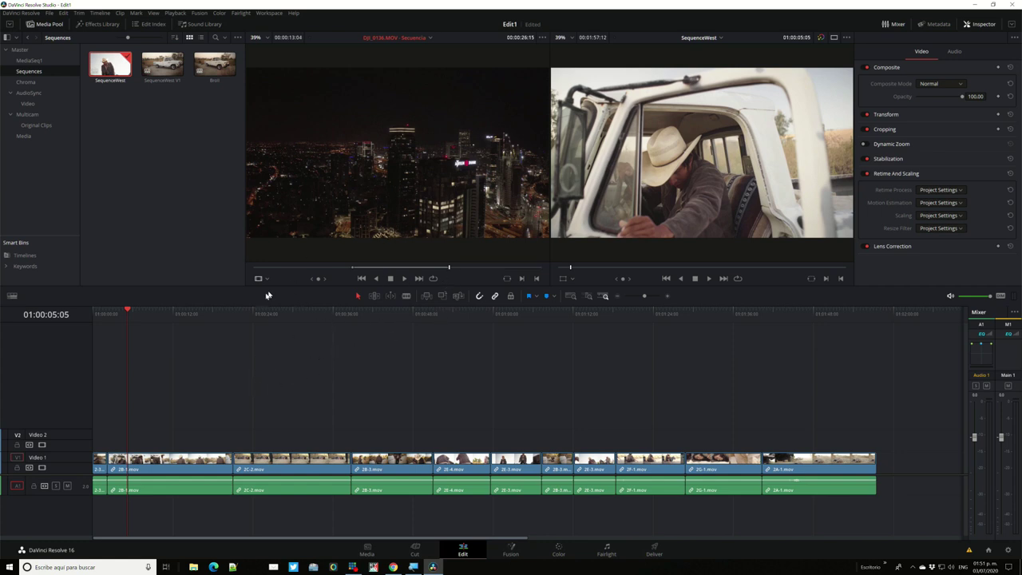
Load 2-2.mov from the MediaSeq1 bin in the source viewer and mark an In point
click(29, 60)
double_click(187, 69)
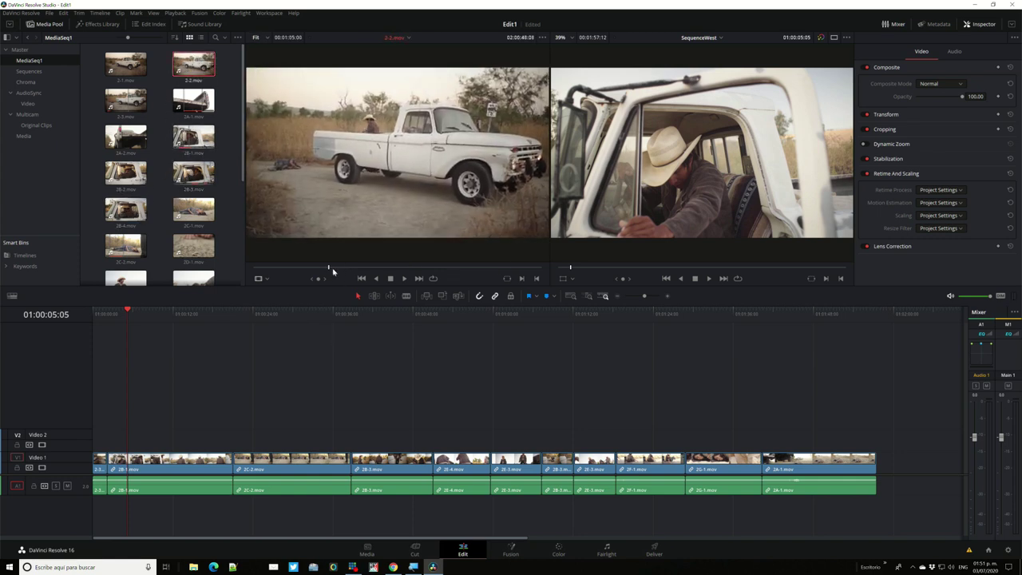
click(340, 268)
key(i)
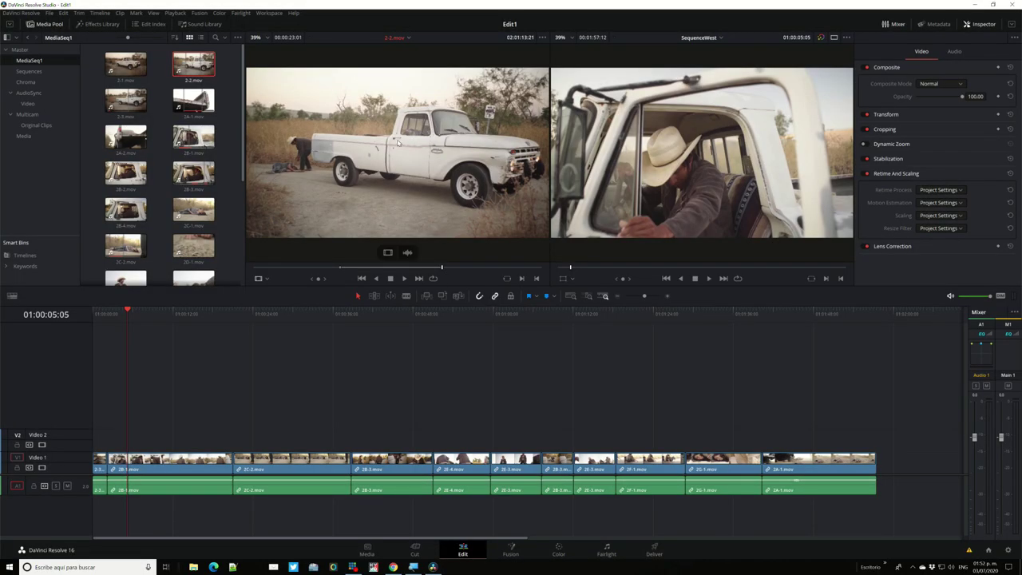
Place only the video of 2-2.mov on Video 2 and play the edit from the start
mouse_move(394, 141)
mouse_down()
mouse_move(385, 429)
mouse_move(392, 414)
mouse_move(394, 424)
mouse_up()
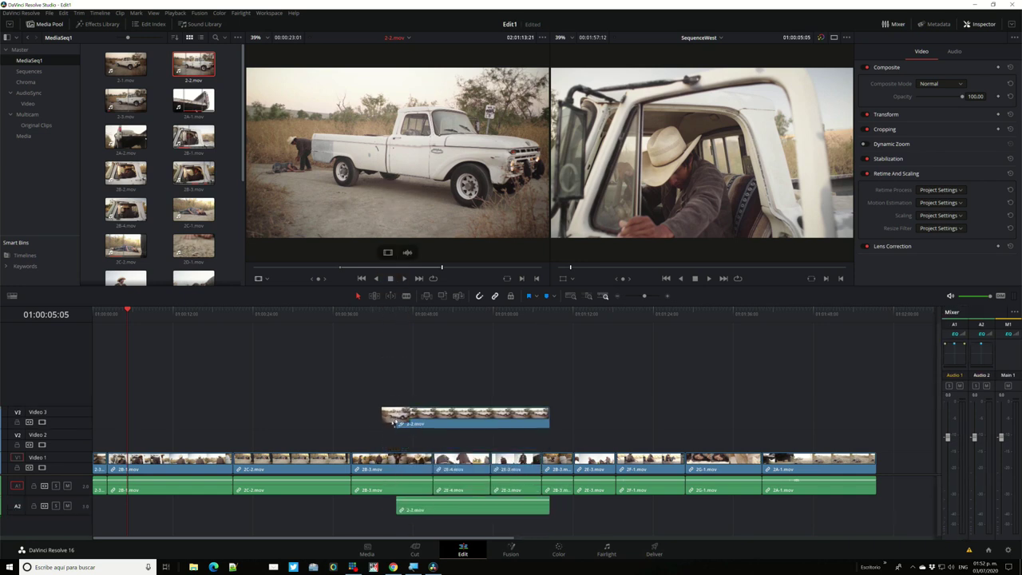
mouse_move(394, 424)
mouse_down()
mouse_move(399, 173)
mouse_move(397, 260)
mouse_up()
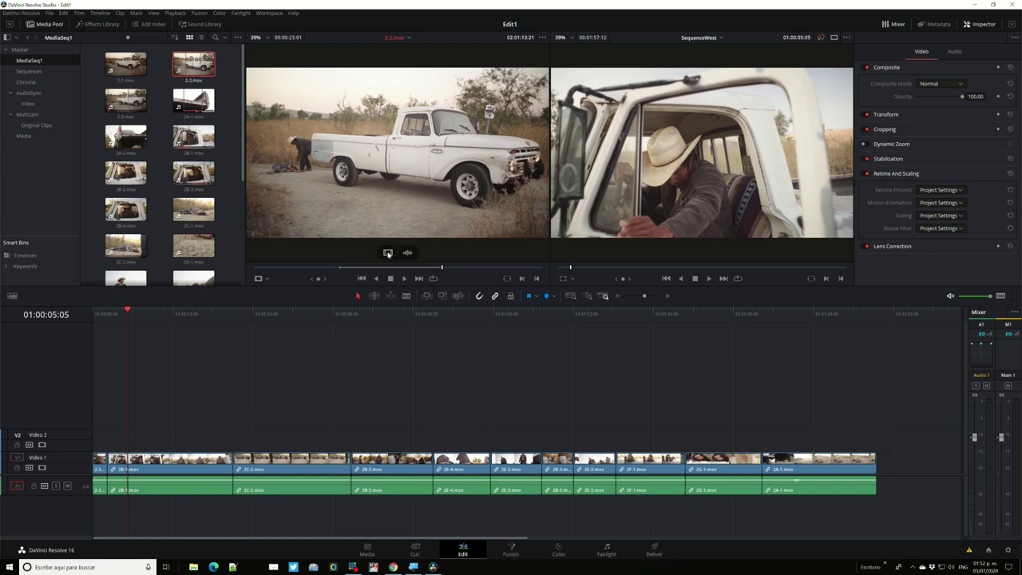
mouse_move(388, 253)
mouse_down()
mouse_move(420, 437)
mouse_move(401, 439)
mouse_up()
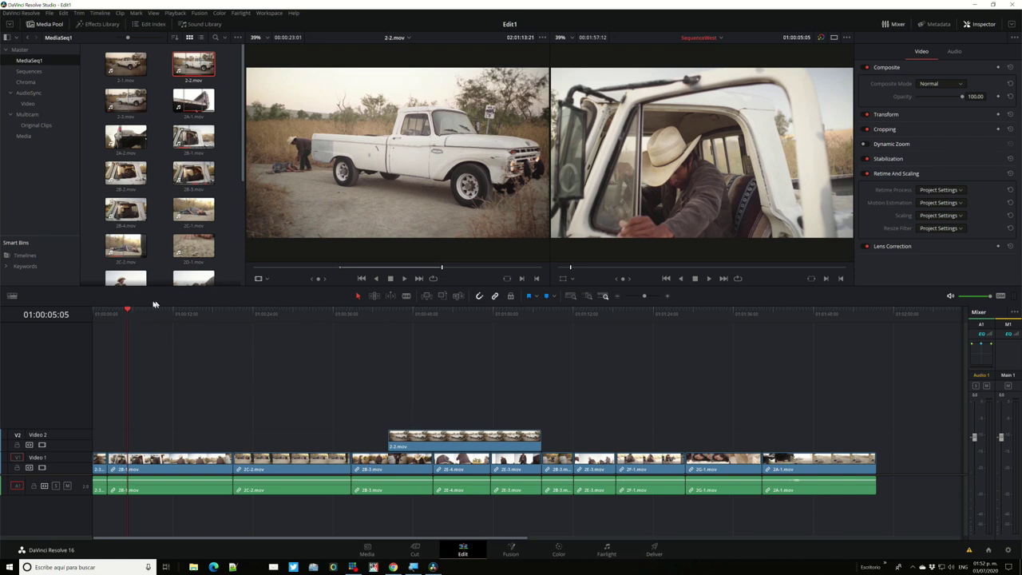
drag(130, 313, 2, 317)
key(space)
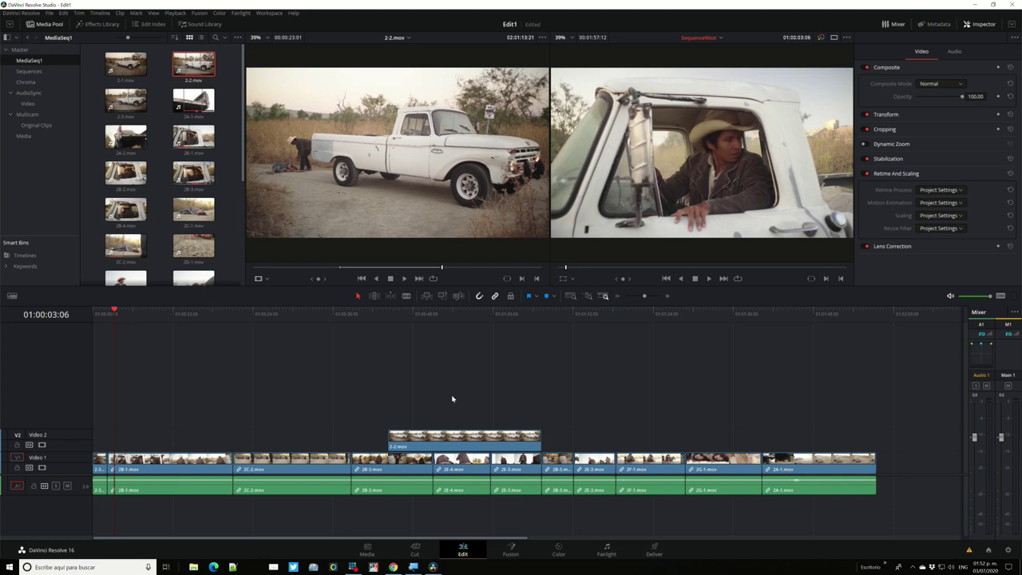
Zoom the timeline, scrub to the rusty tailgate shot near the end, and open the DaVinci Resolve menu
scroll(452, 399, down, 2)
scroll(452, 398, up, 5)
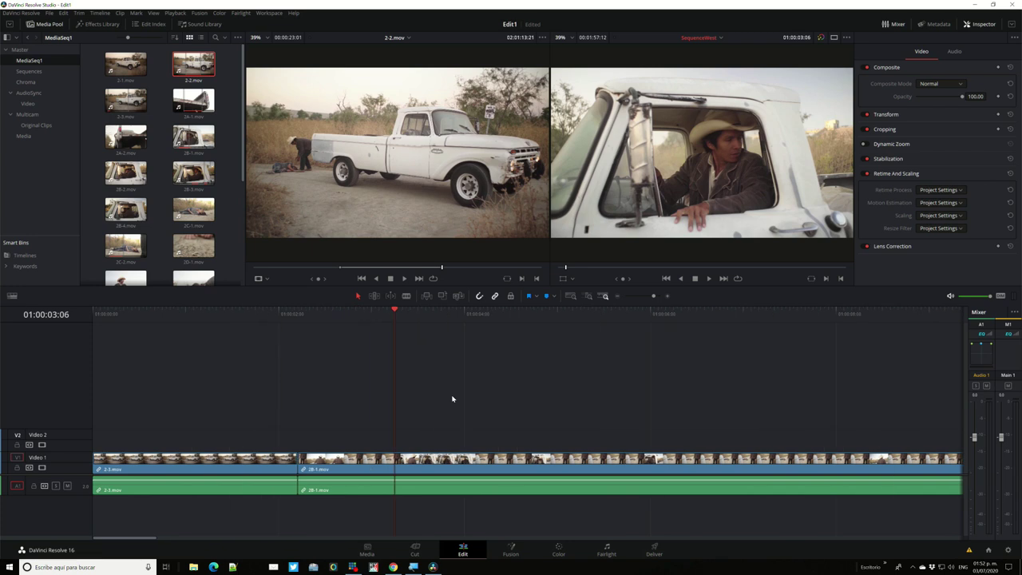
scroll(452, 398, down, 3)
scroll(452, 398, up, 1)
scroll(452, 399, up, 2)
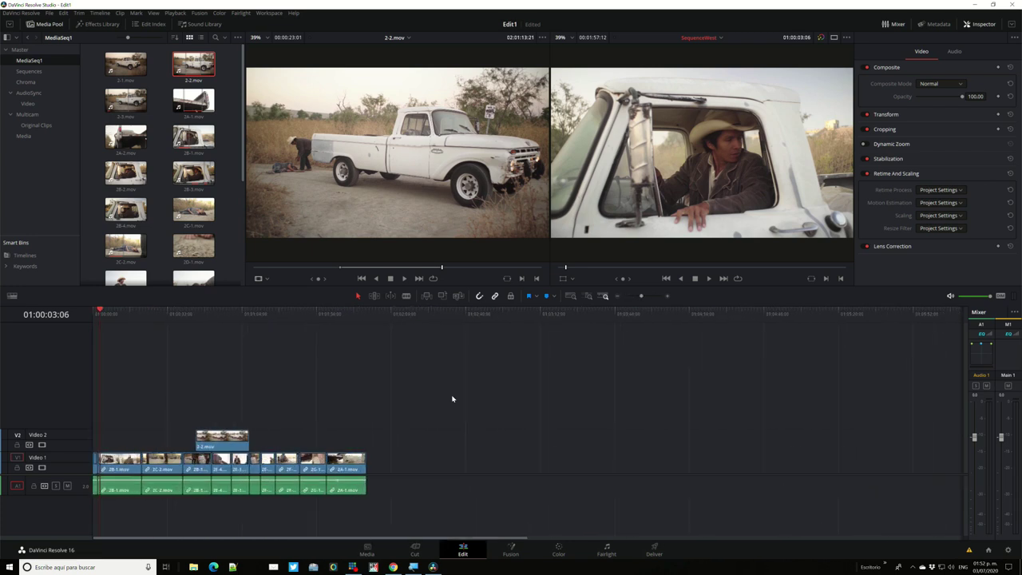
scroll(452, 399, up, 2)
scroll(452, 399, up, 2)
scroll(452, 398, down, 1)
scroll(452, 398, up, 1)
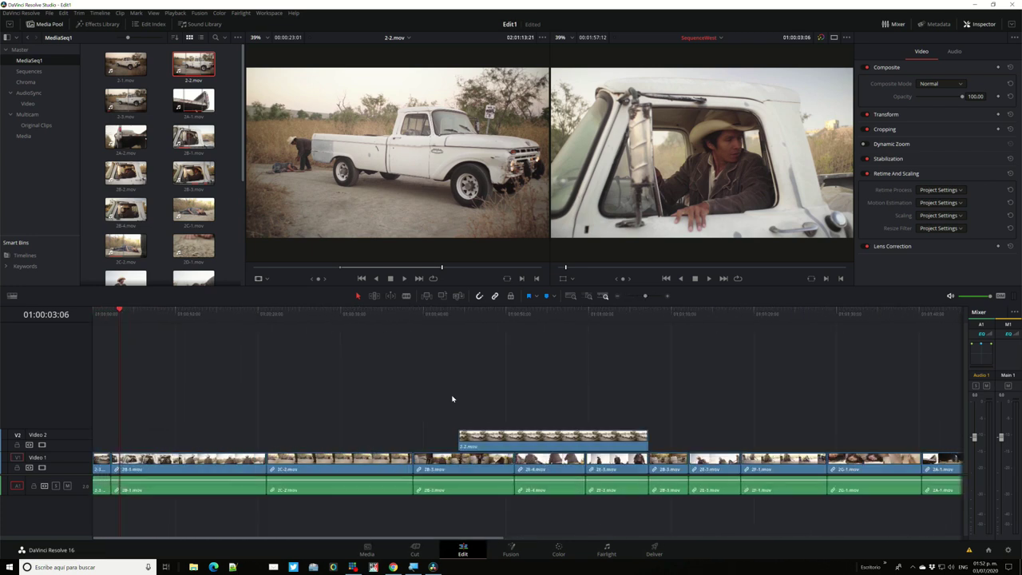
scroll(452, 398, up, 2)
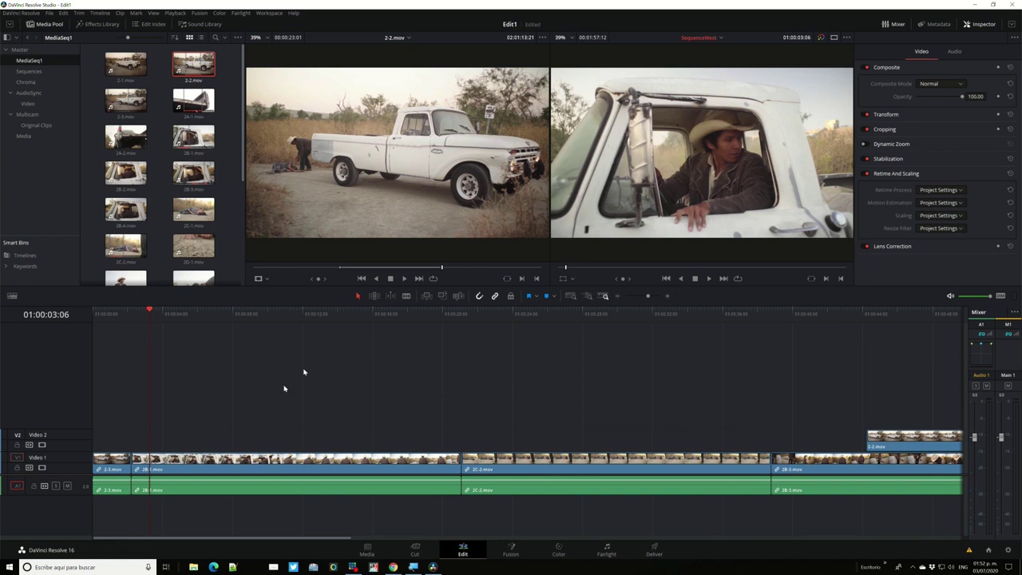
scroll(286, 389, down, 2)
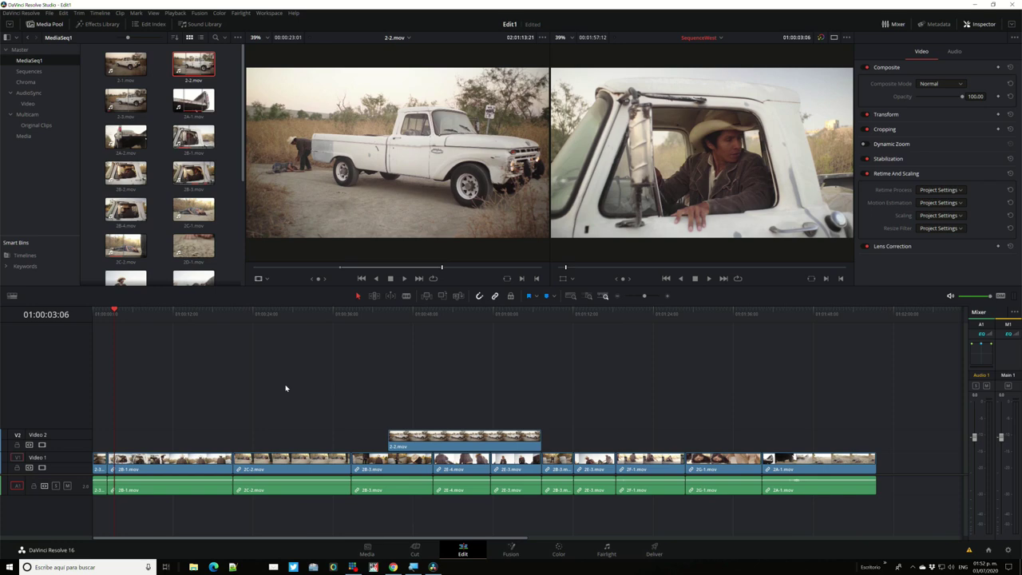
mouse_move(115, 310)
mouse_down()
mouse_move(825, 353)
mouse_move(592, 343)
mouse_move(761, 348)
mouse_up()
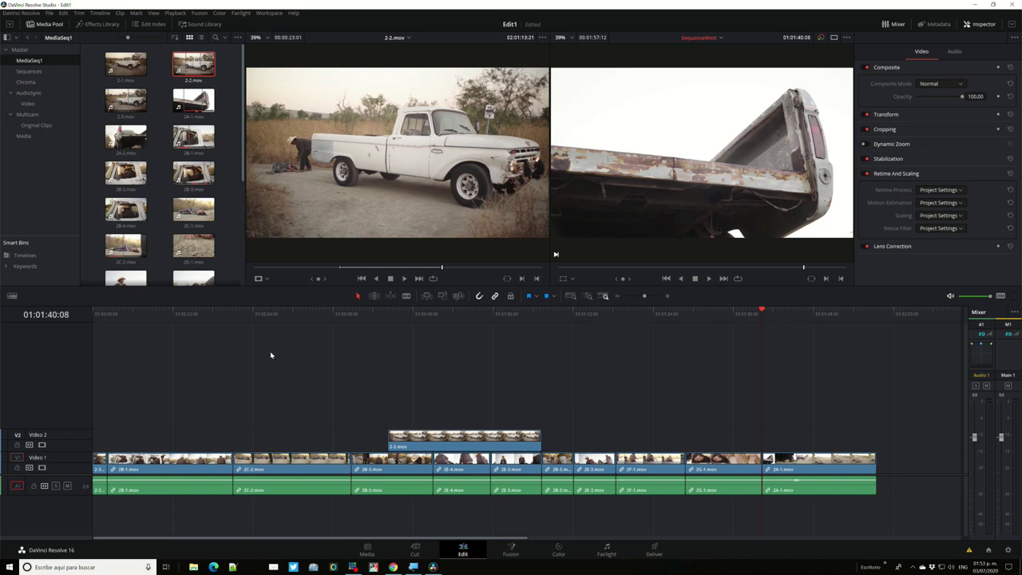
click(33, 15)
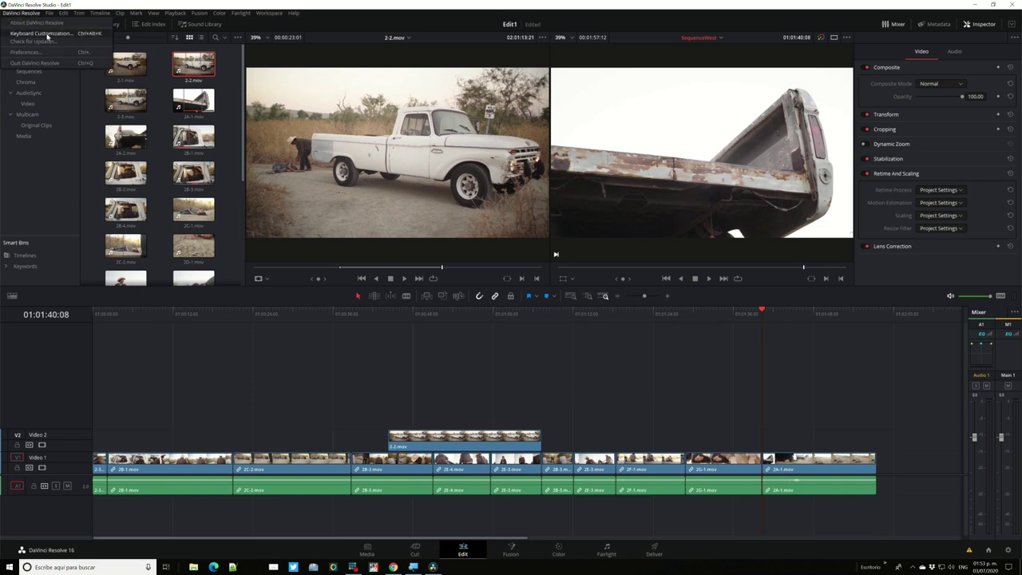
Open Keyboard Customization, keep the DaVinci Resolve JLT preset and list All Commands
click(47, 34)
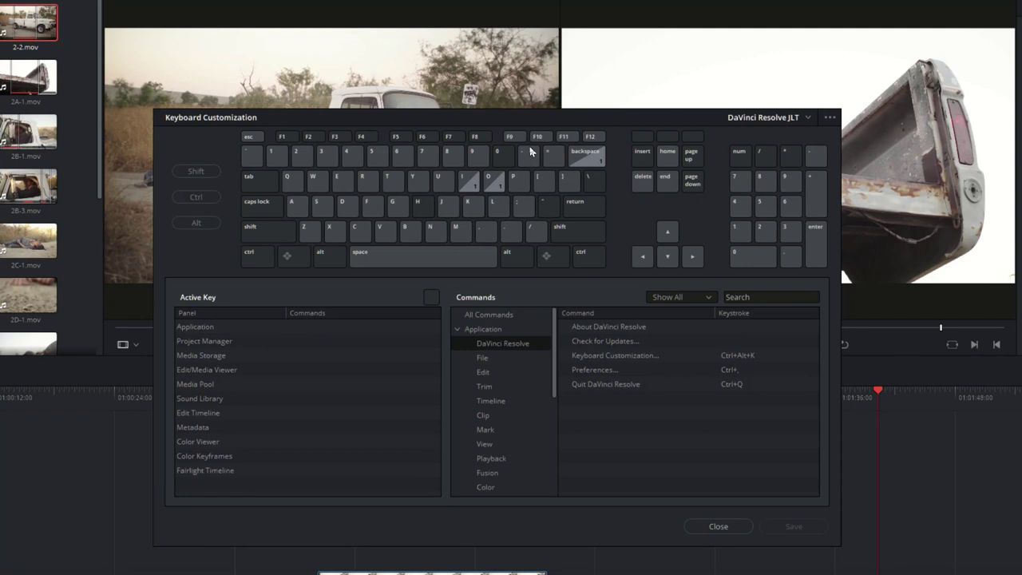
click(808, 117)
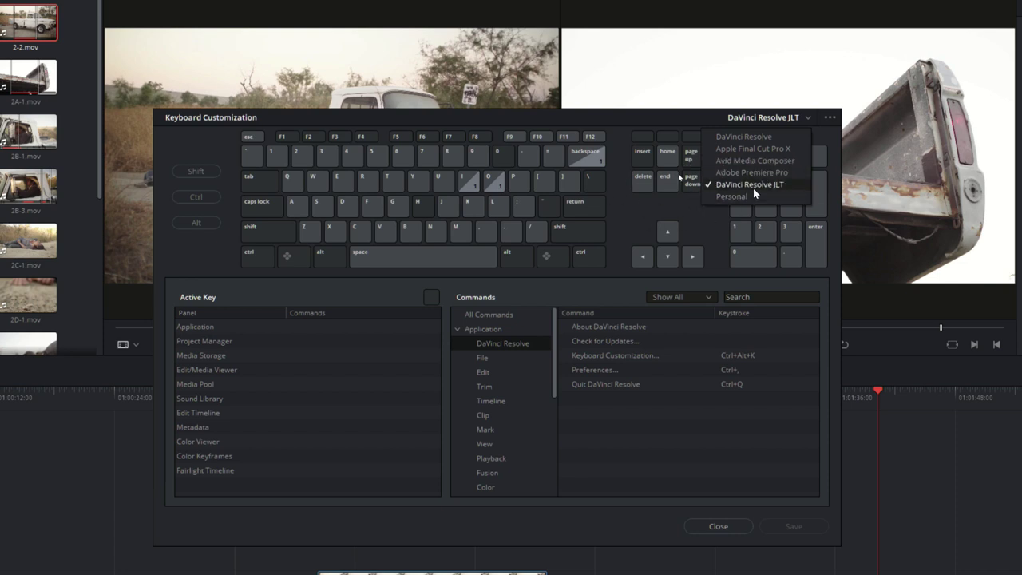
click(644, 126)
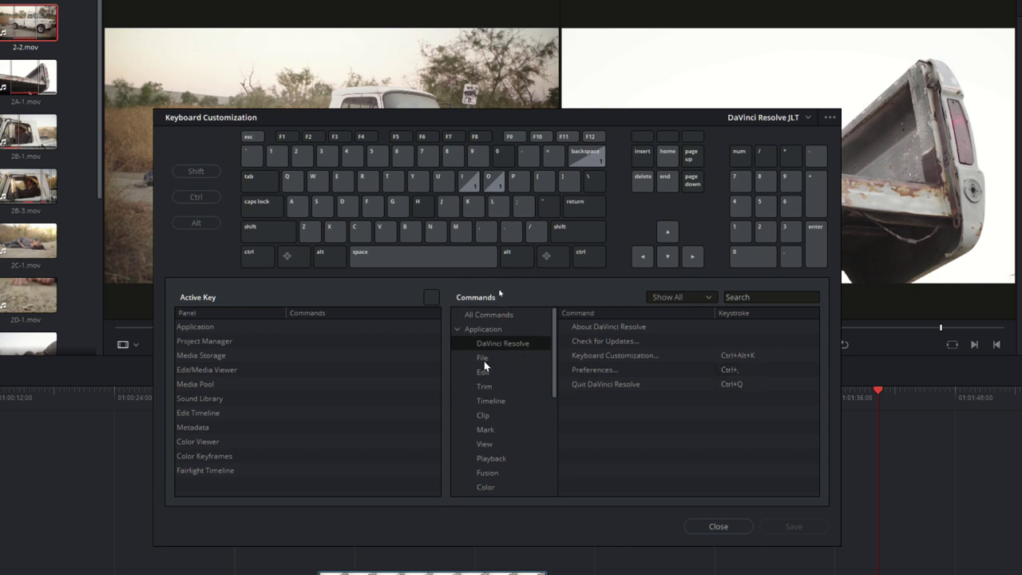
click(489, 315)
click(783, 295)
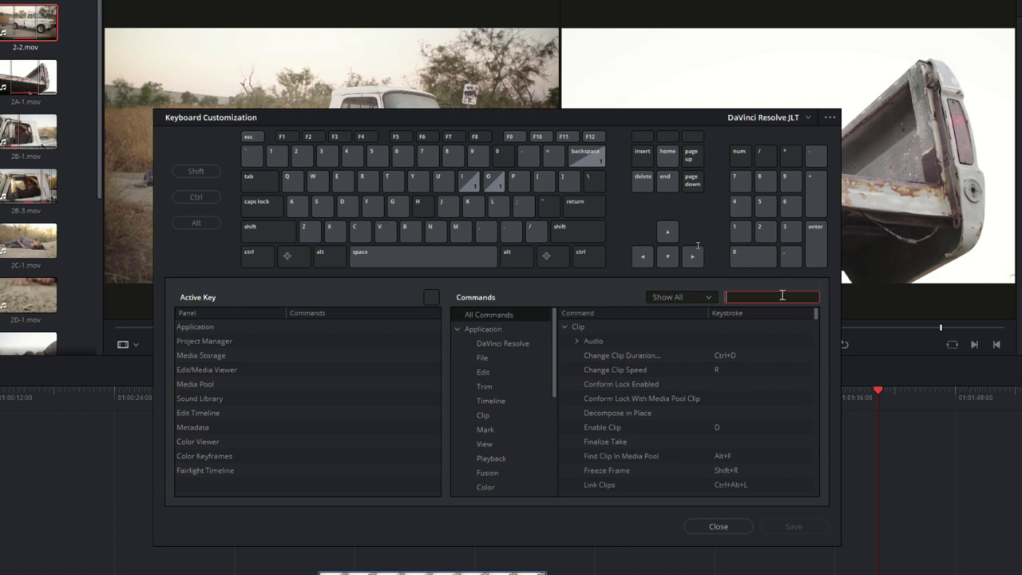
Filter the command list by 'ripp' instead of 'insert', then scroll through the Ripple results
text(insert)
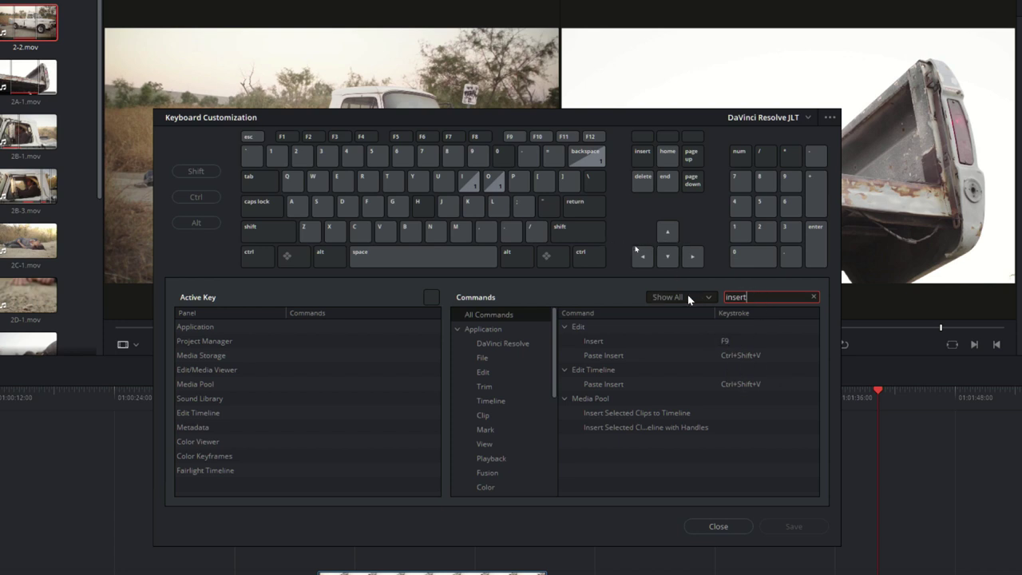
key(BackSpace)
key(BackSpace)
key(BackSpace)
text(ripp)
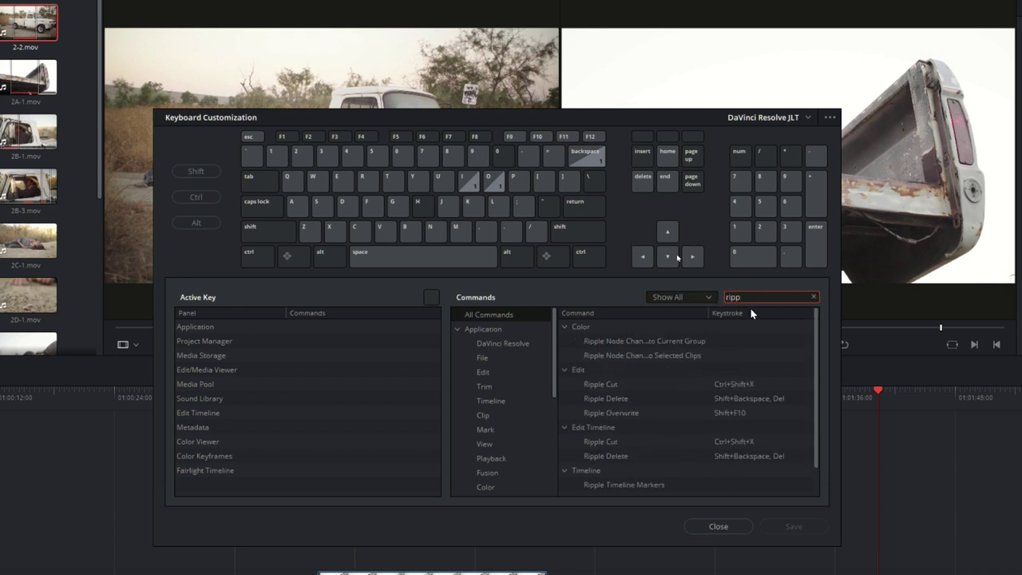
scroll(708, 358, down, 1)
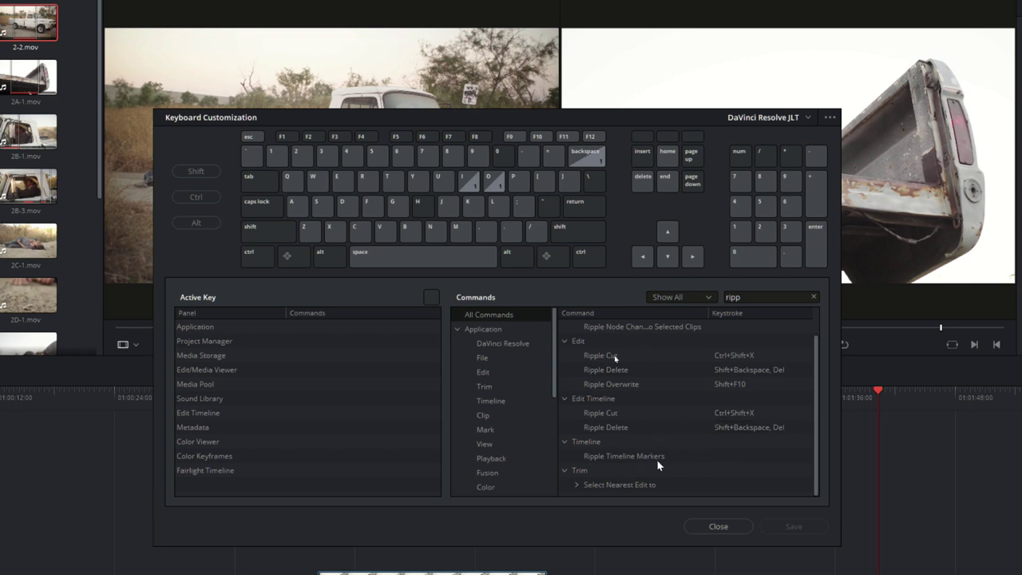
scroll(687, 400, up, 1)
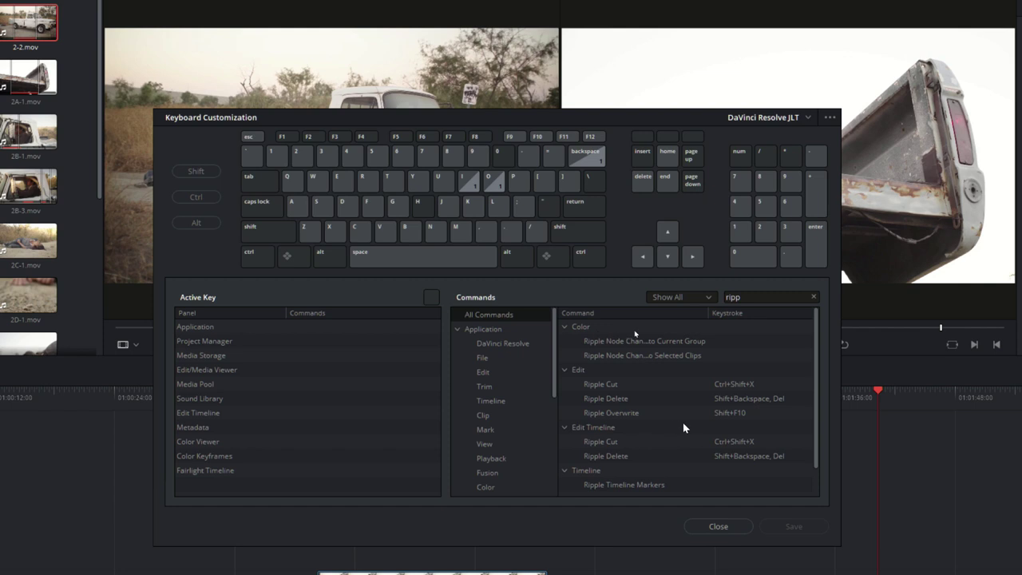
scroll(653, 444, down, 1)
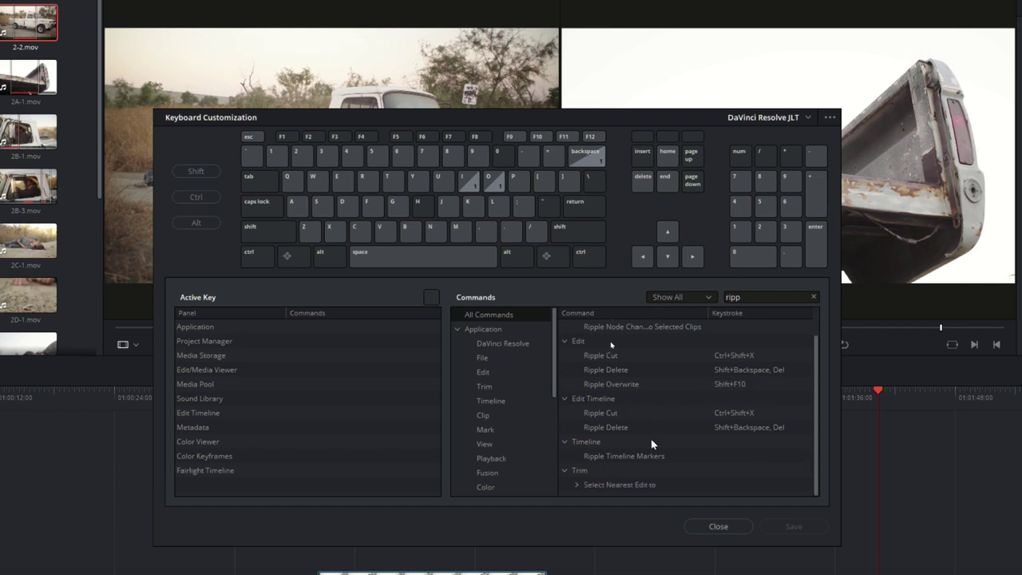
Give Ripple Timeline Markers Ctrl+Alt+Shift+I and save, then remove it and save the JLT preset again
click(754, 297)
click(647, 458)
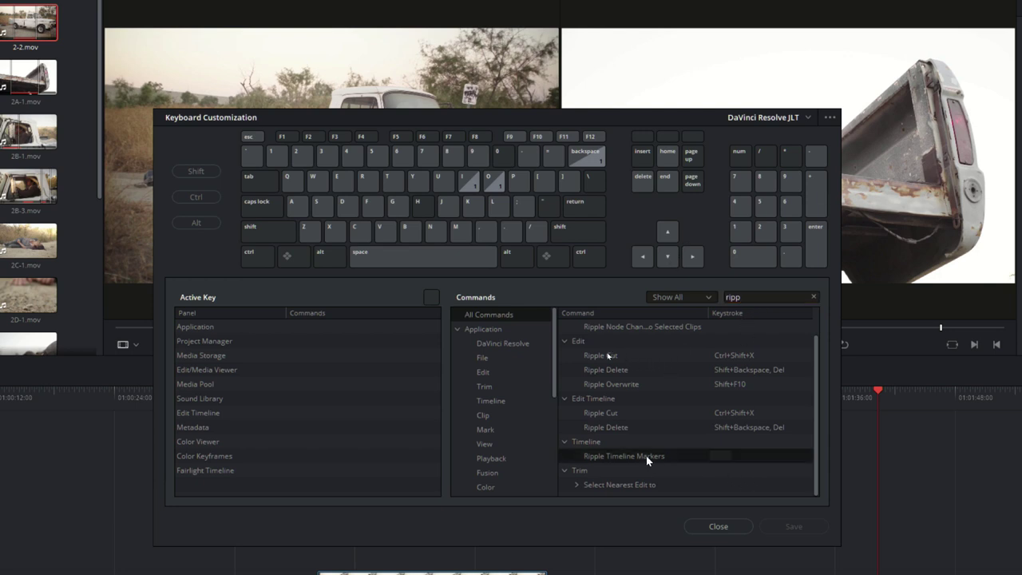
click(721, 458)
key(ctrl+alt+shift+i)
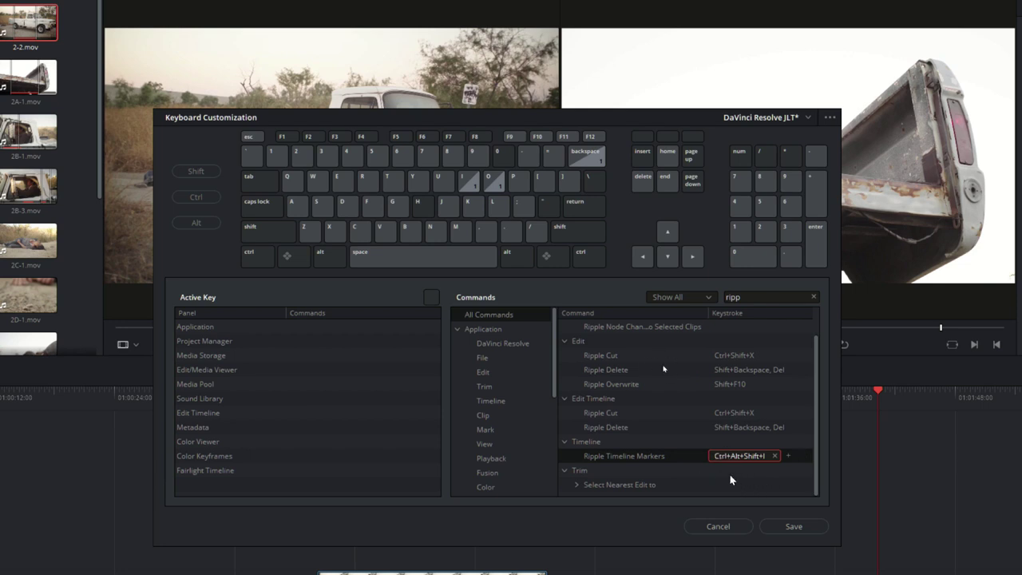
click(790, 531)
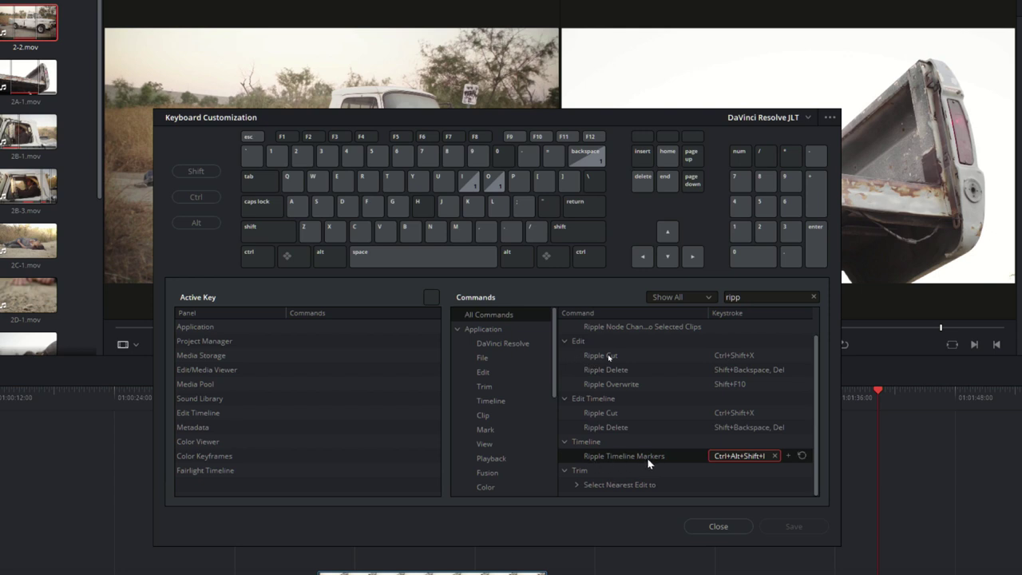
click(775, 456)
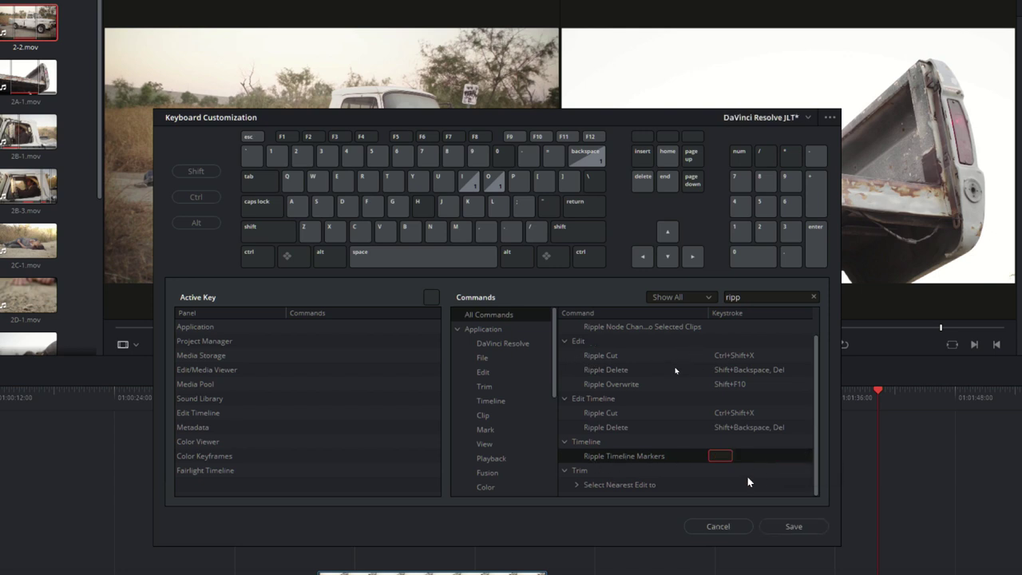
click(793, 530)
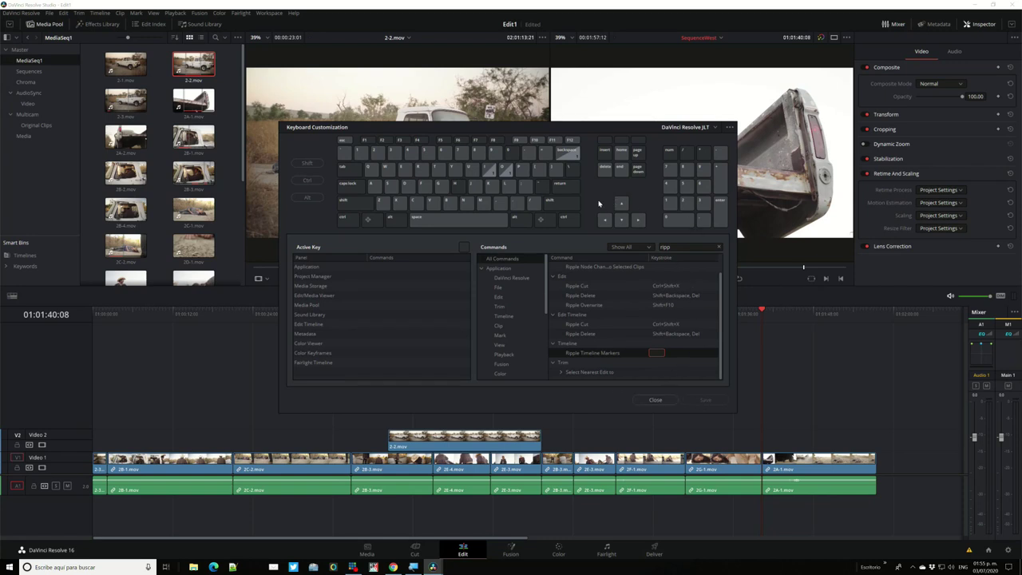
Close the Keyboard Customization window, keeping the saved JLT preset
click(662, 402)
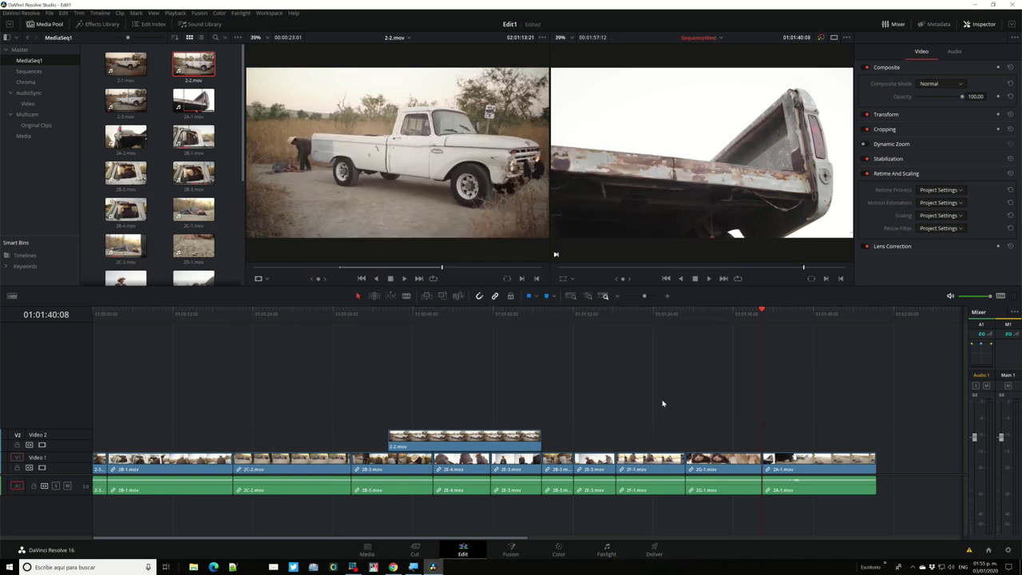